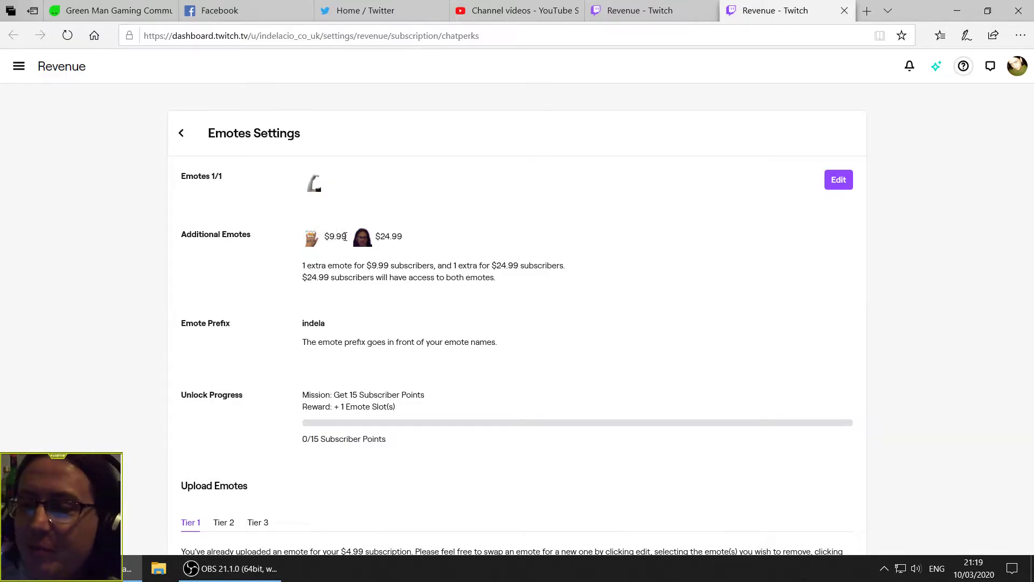
# Step: Review the Tier 1, Tier 2 and Tier 3 sections under Upload Emotes, then close the Emotes Settings page
pyautogui.scroll(-2, 302, 240)
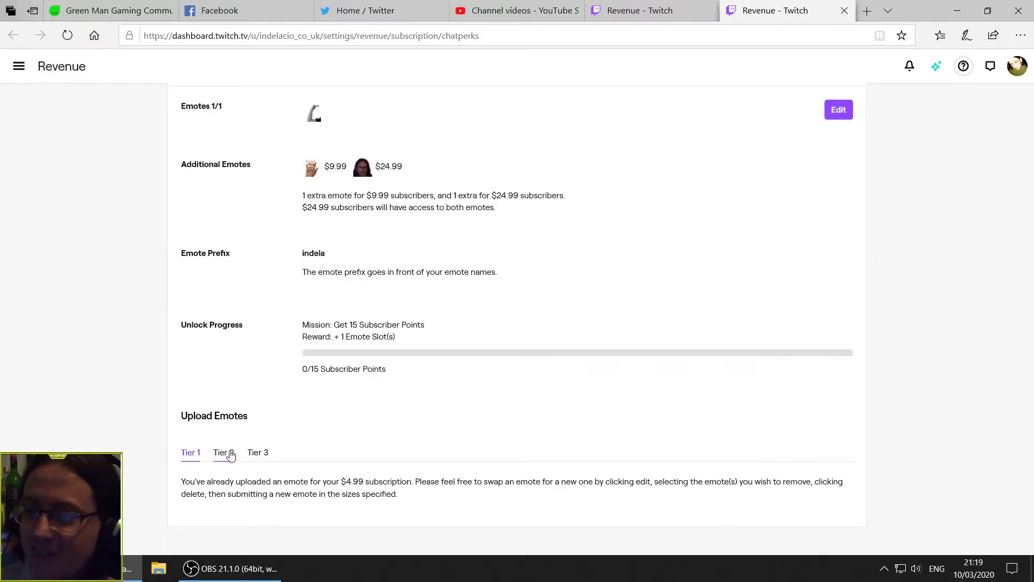
pyautogui.click(224, 453)
pyautogui.click(258, 456)
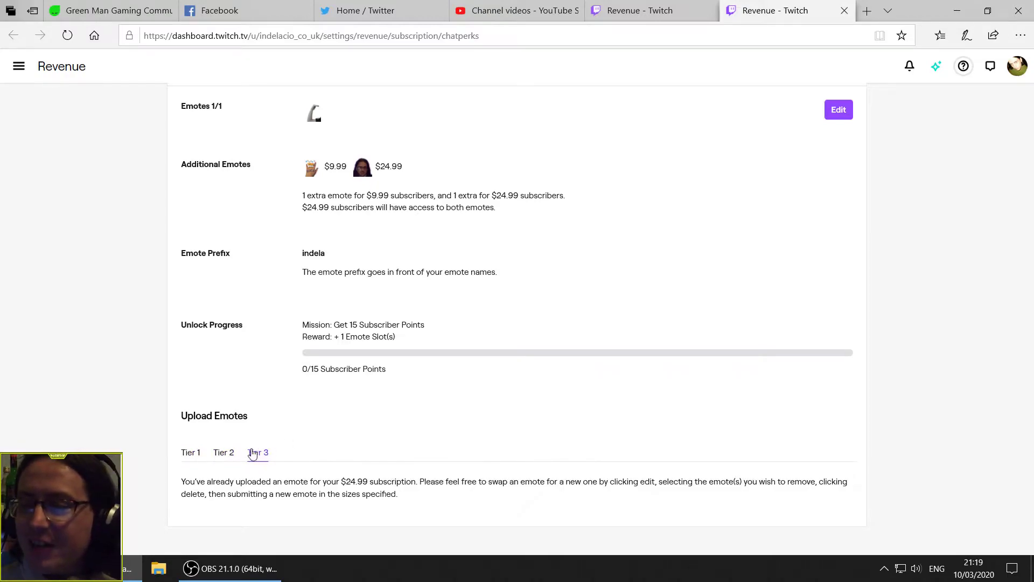
pyautogui.click(224, 453)
pyautogui.click(202, 456)
pyautogui.click(224, 455)
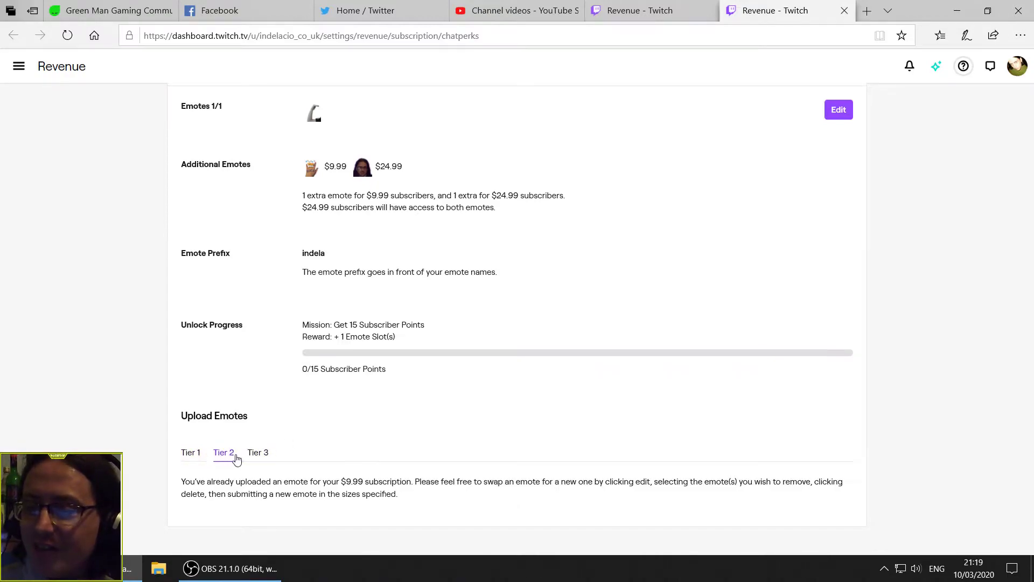
pyautogui.click(254, 454)
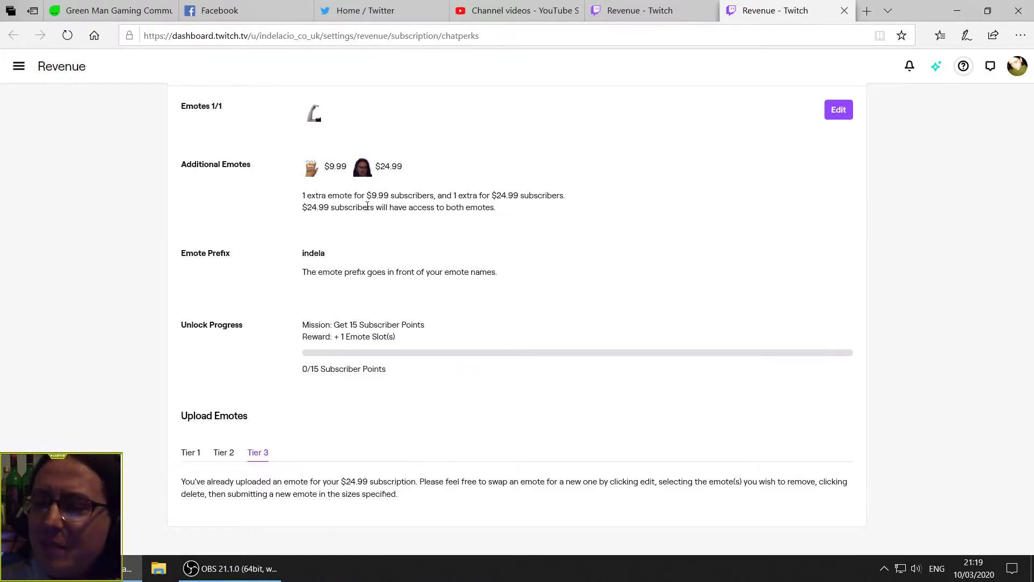
pyautogui.scroll(2, 372, 228)
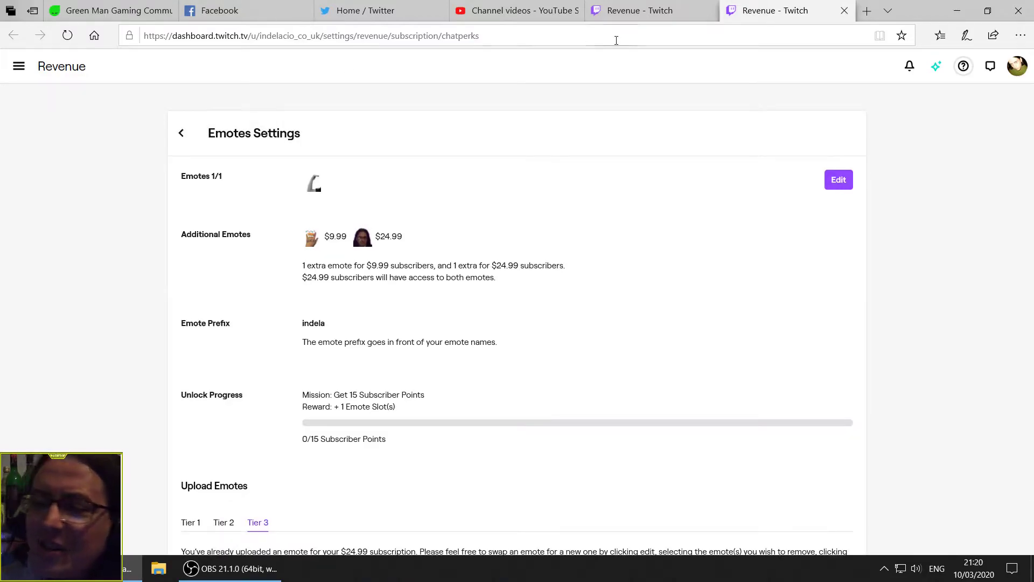
pyautogui.click(845, 11)
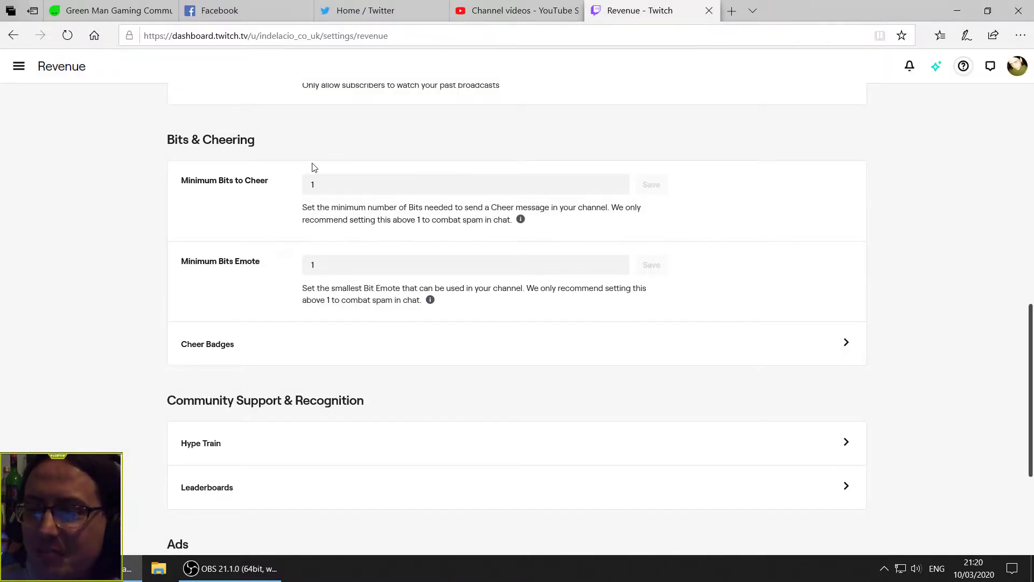
# Step: Open the Cheer Badges settings and look through the Bits badge reward tiers from 1 Bit to 5,000,000 Bits
pyautogui.click(262, 352)
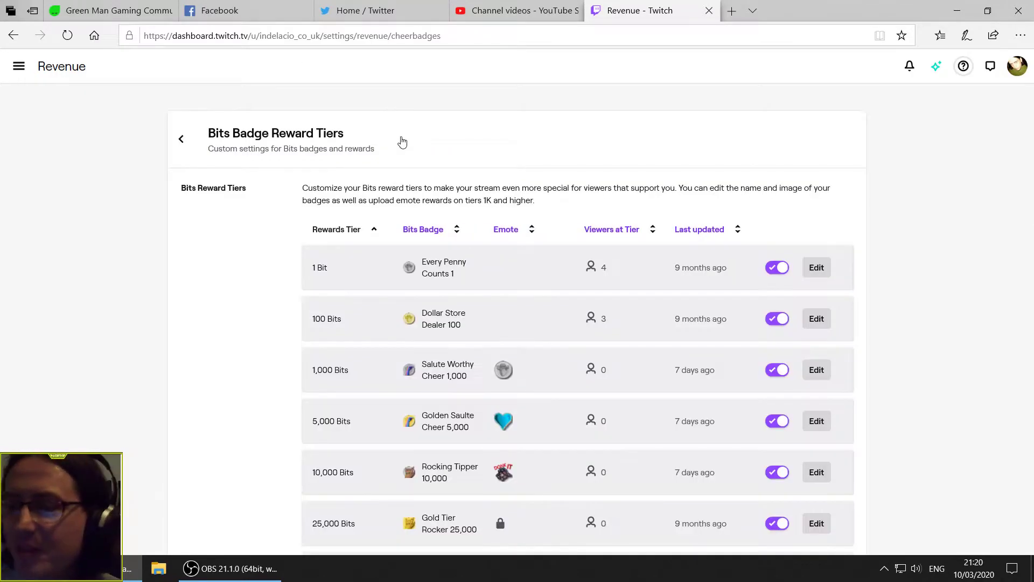
pyautogui.scroll(-1, 484, 195)
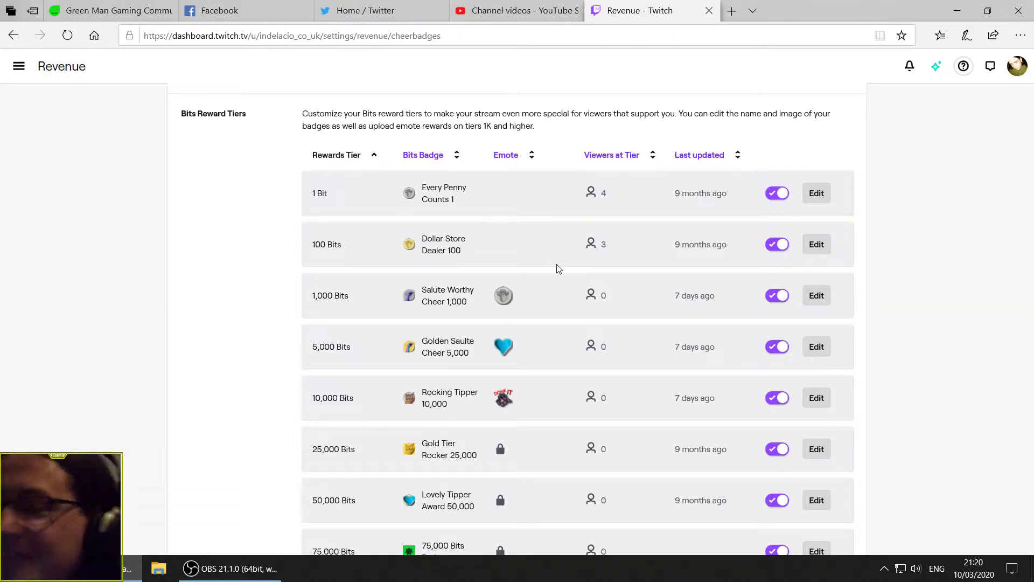
pyautogui.scroll(-1, 526, 278)
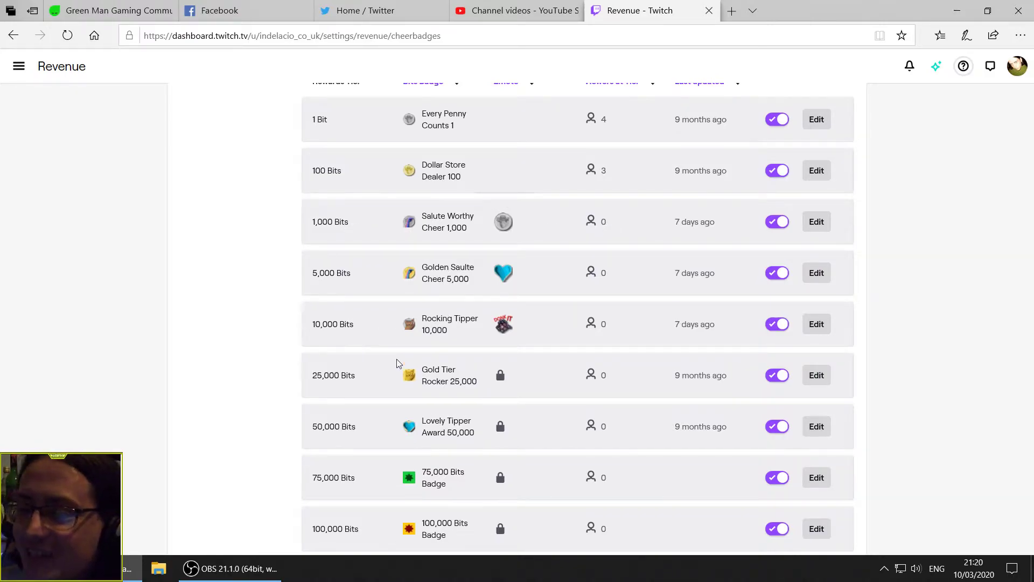
pyautogui.scroll(-15, 409, 350)
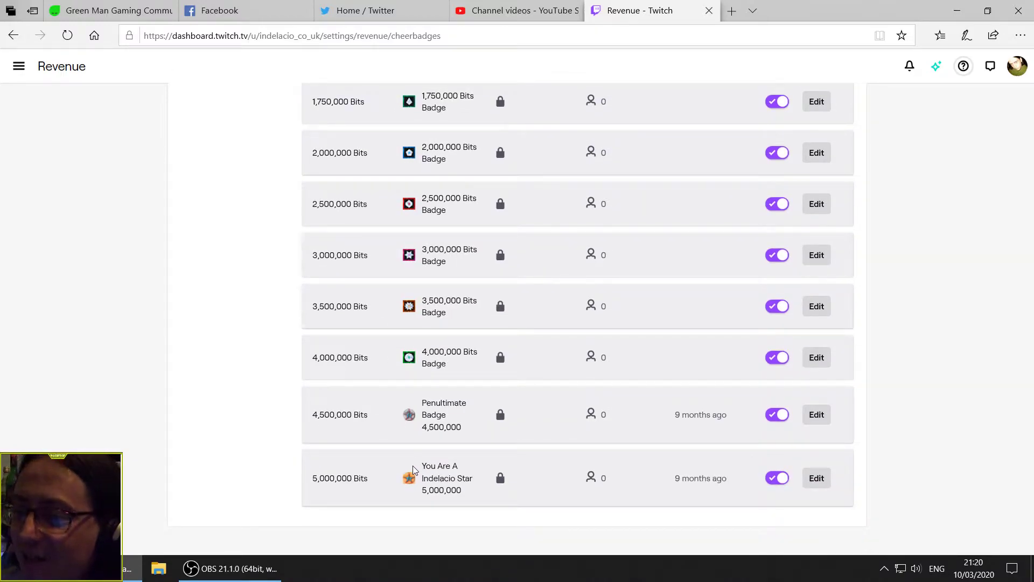
pyautogui.scroll(15, 414, 470)
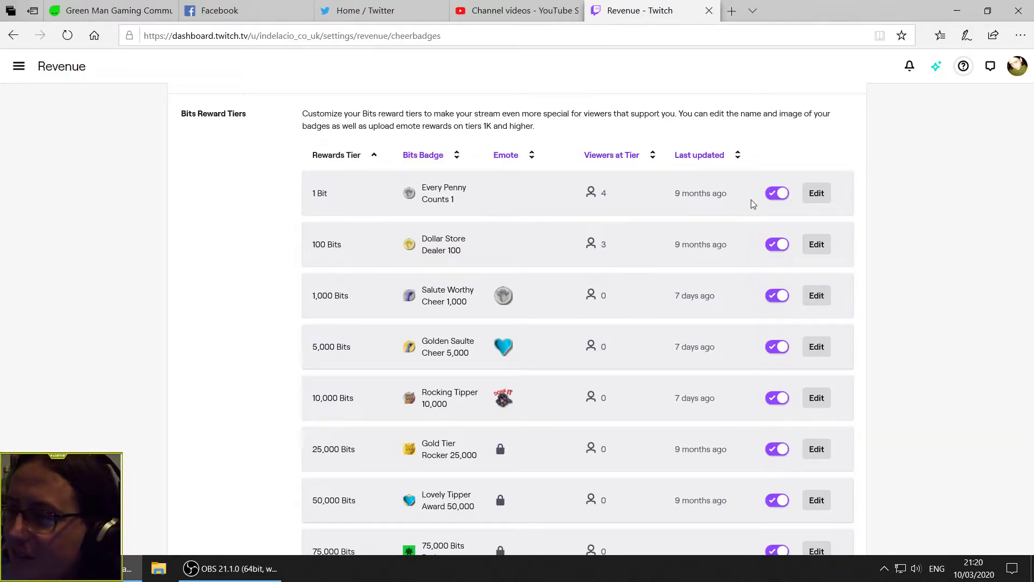
# Step: Open the 1,000 Bits tier for editing and examine its badge details and emote rewards
pyautogui.click(815, 297)
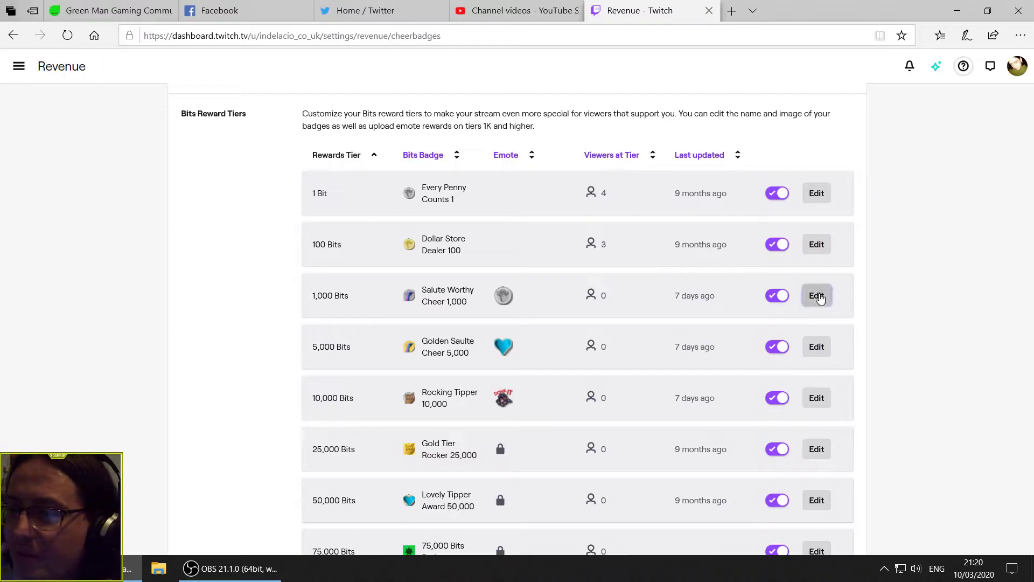
pyautogui.scroll(-4, 601, 313)
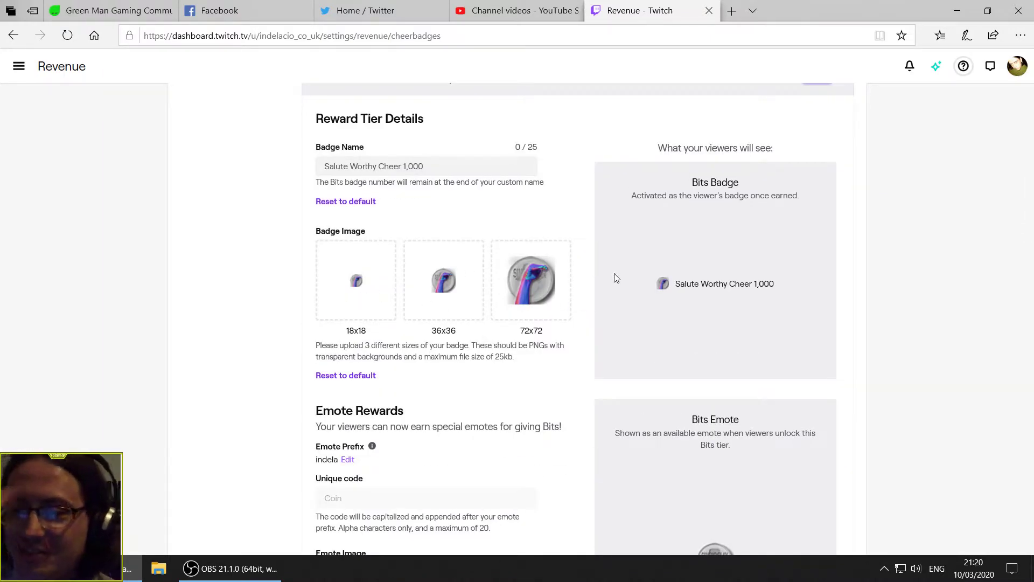
pyautogui.scroll(-4, 622, 272)
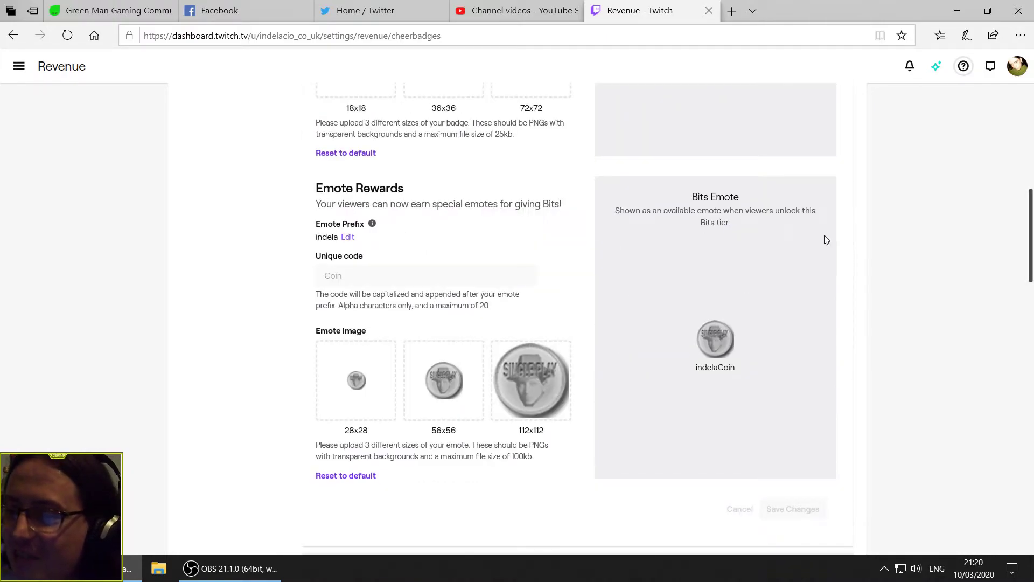
pyautogui.scroll(-3, 825, 240)
pyautogui.scroll(1, 445, 254)
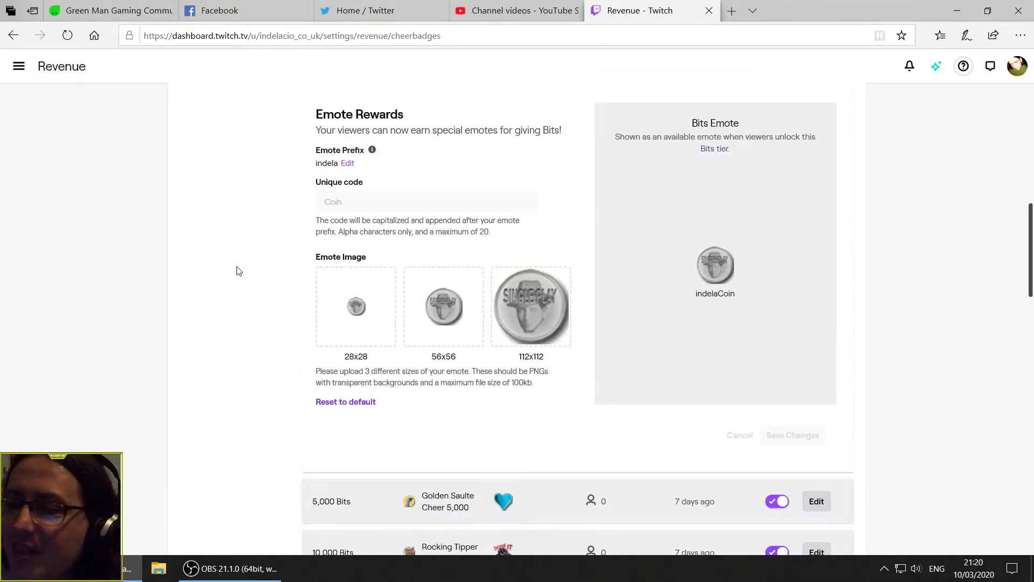
# Step: Open the emote prefix settings from the 1,000 Bits tier, check the prefix, and close that page
pyautogui.click(348, 164)
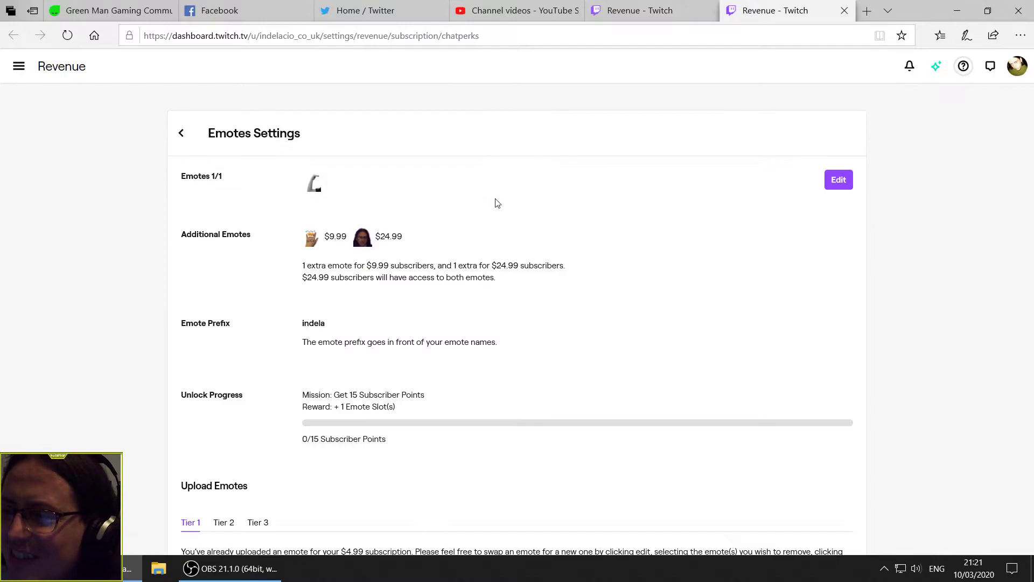
pyautogui.moveTo(336, 324); pyautogui.dragTo(273, 326)
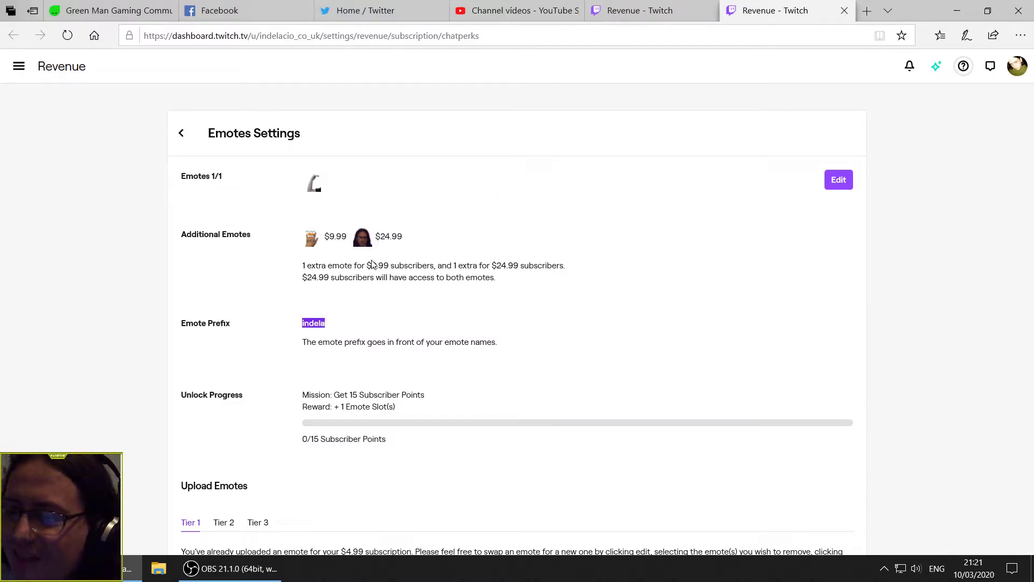
pyautogui.click(378, 322)
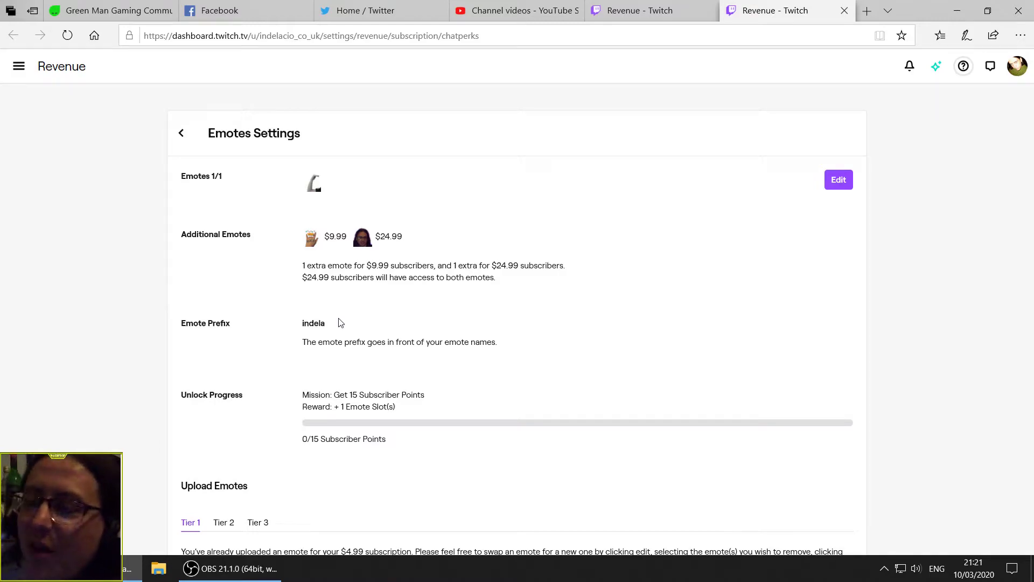
pyautogui.click(844, 11)
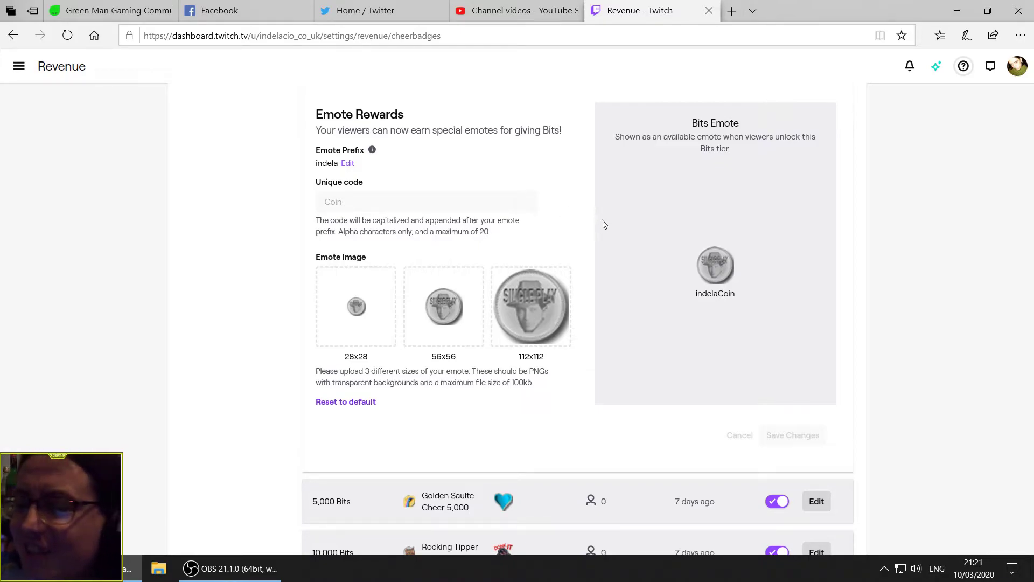
# Step: Examine the unique code and the three emote image sizes of the 1,000 Bits tier
pyautogui.scroll(-5, 602, 226)
pyautogui.scroll(7, 601, 231)
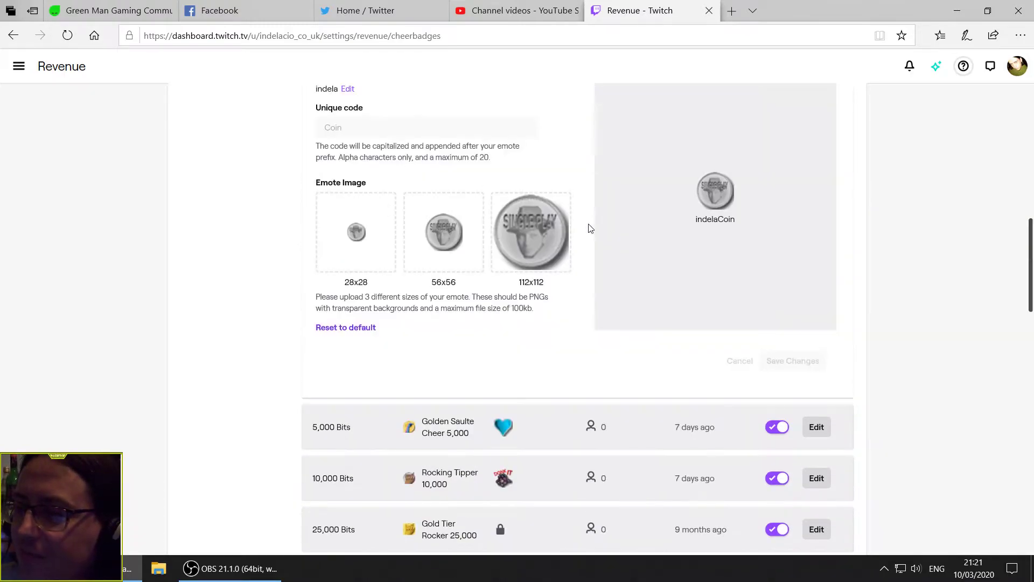
pyautogui.scroll(-2, 377, 345)
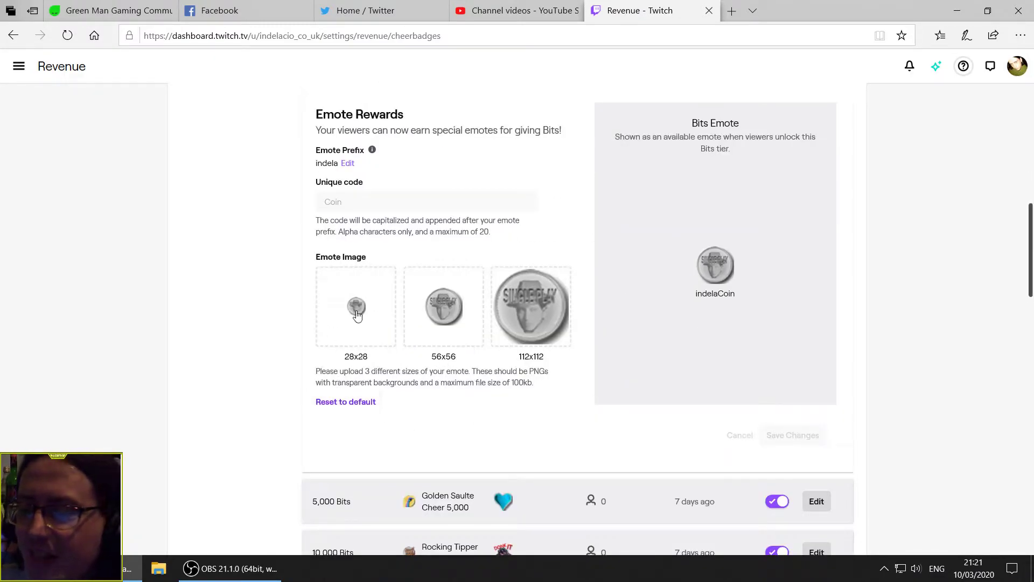
pyautogui.scroll(-3, 585, 275)
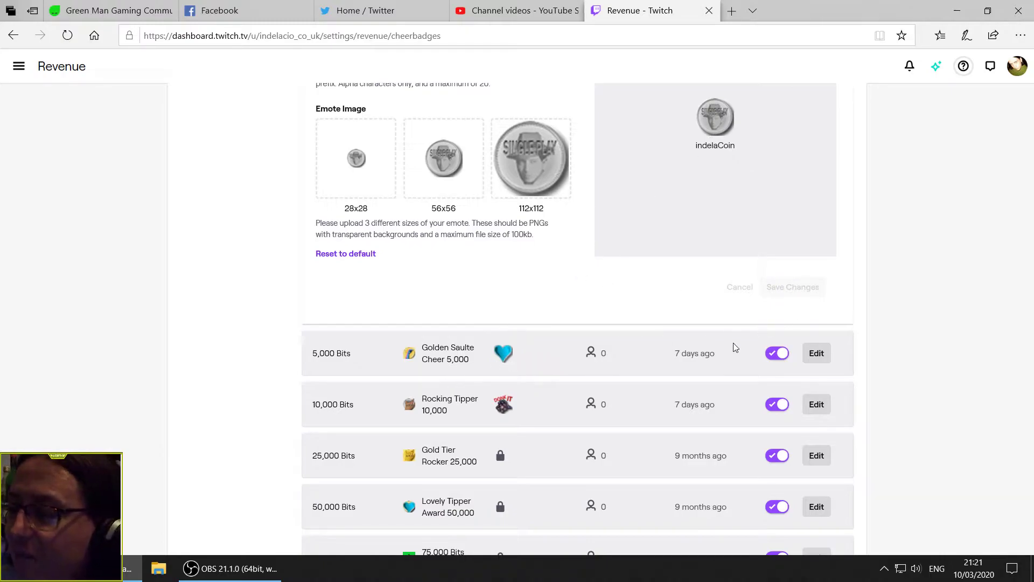
# Step: Open the 5,000 Bits and 10,000 Bits tiers in turn and examine their emote rewards and the 10,000 Bits badge
pyautogui.click(817, 352)
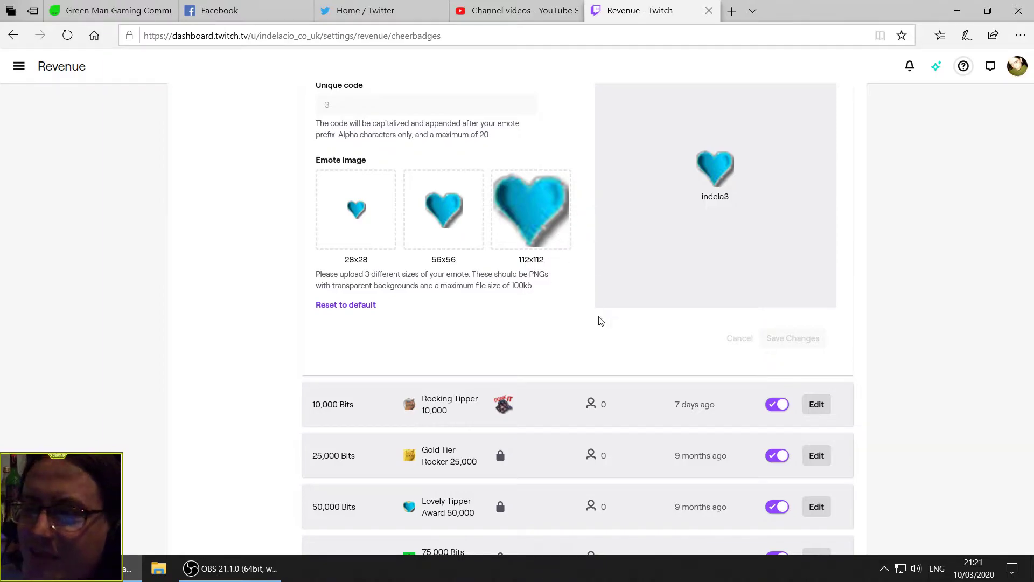
pyautogui.click(816, 404)
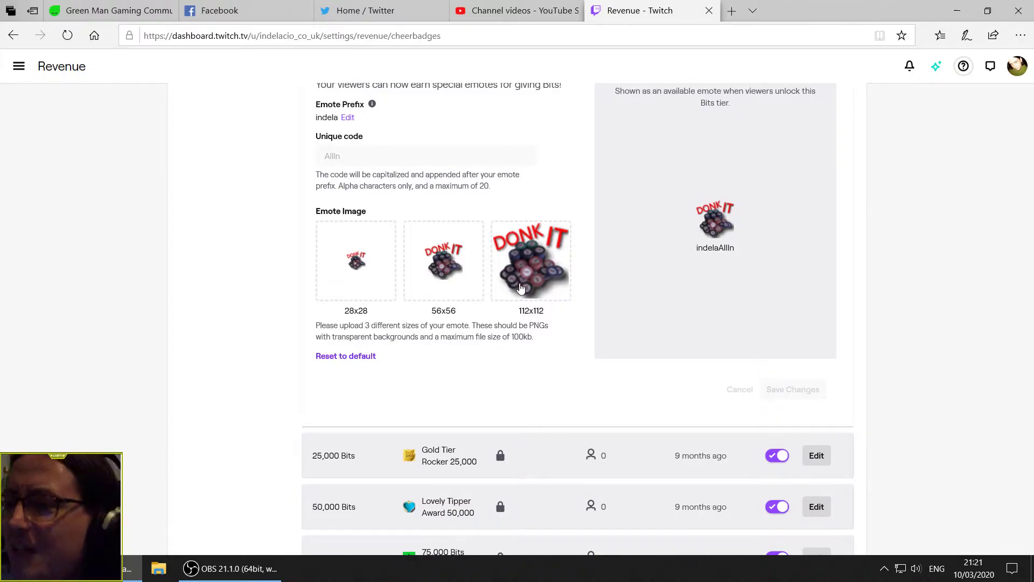
pyautogui.scroll(7, 614, 291)
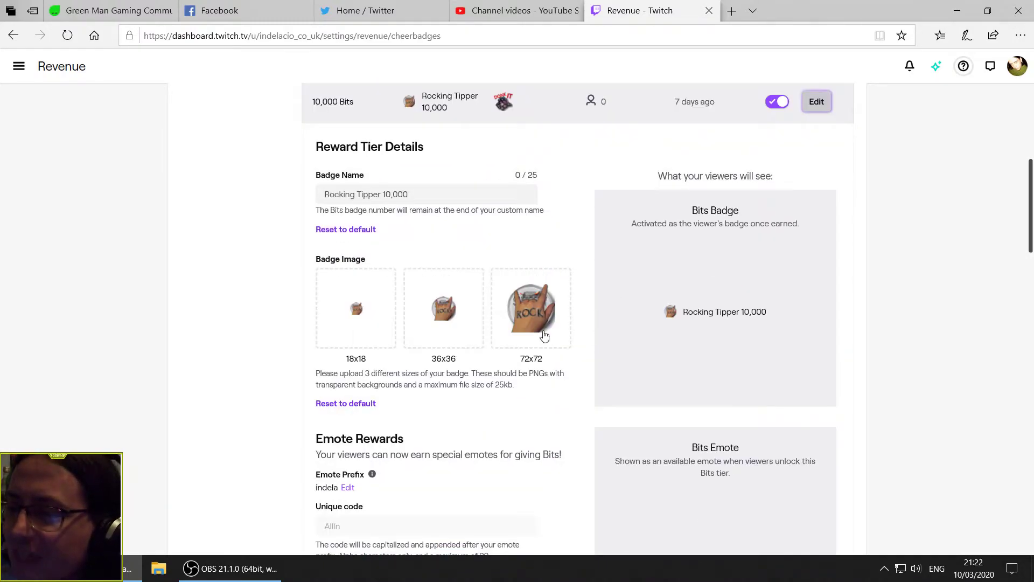
pyautogui.scroll(7, 547, 315)
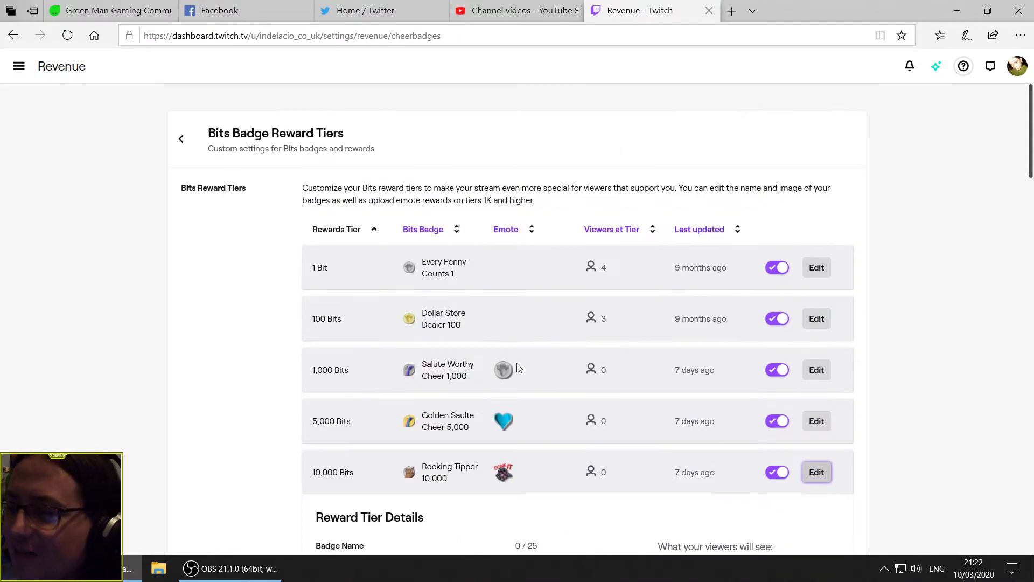
pyautogui.scroll(-7, 516, 363)
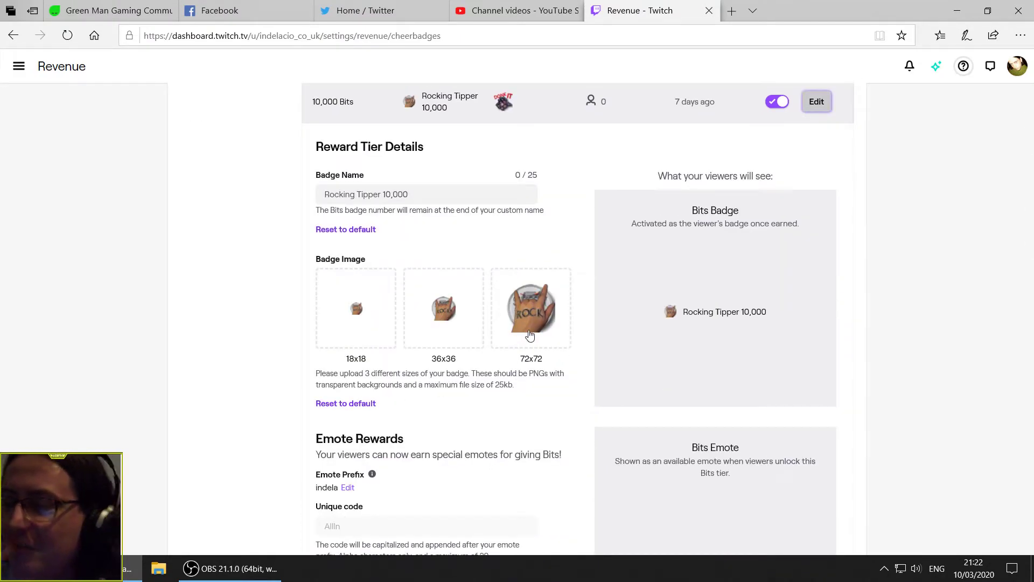
pyautogui.scroll(3, 614, 310)
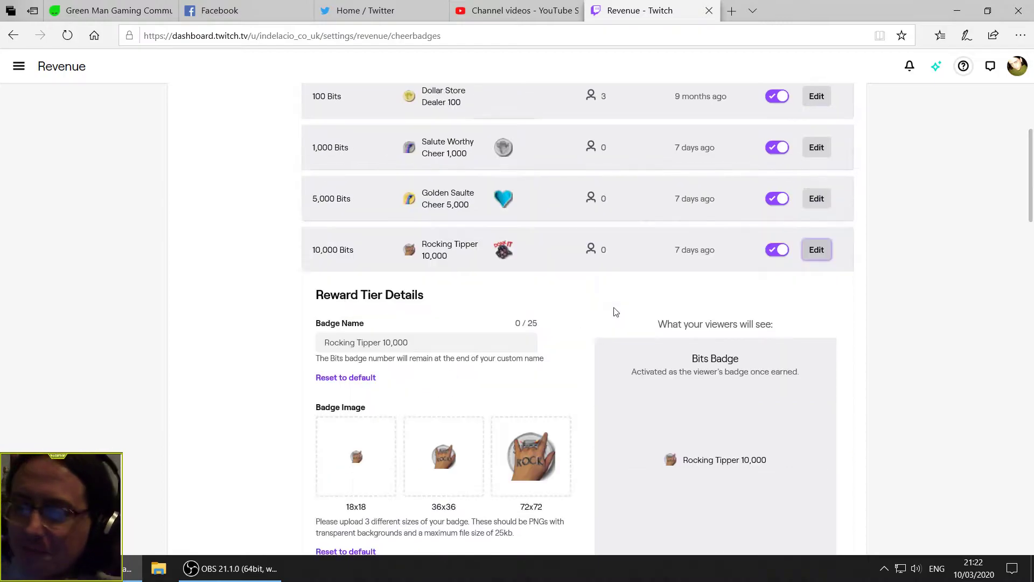
pyautogui.scroll(4, 615, 312)
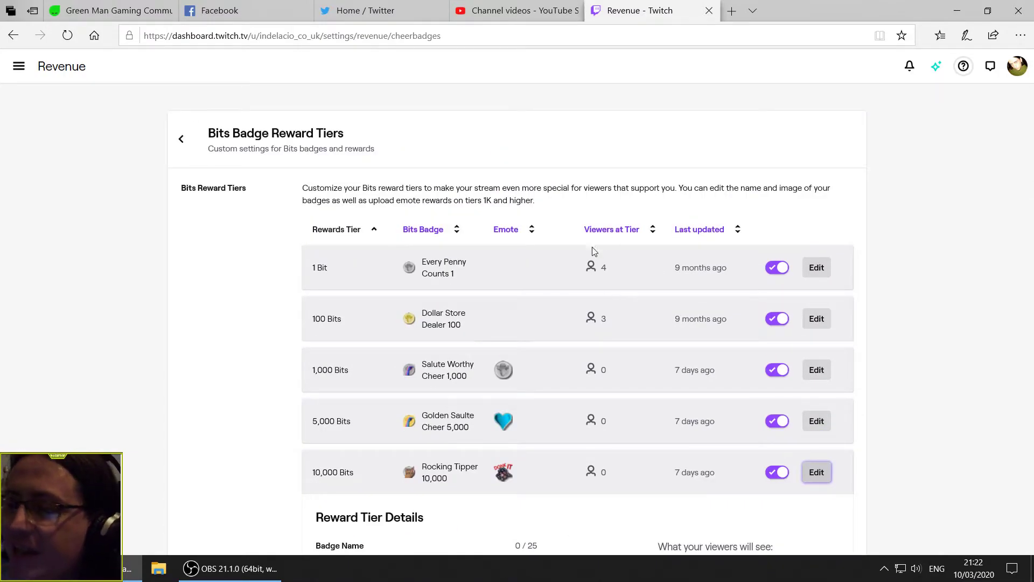
# Step: Look through the reward tiers down to 5,000,000 Bits, checking which have custom badges and which emote slots are locked
pyautogui.scroll(-3, 512, 274)
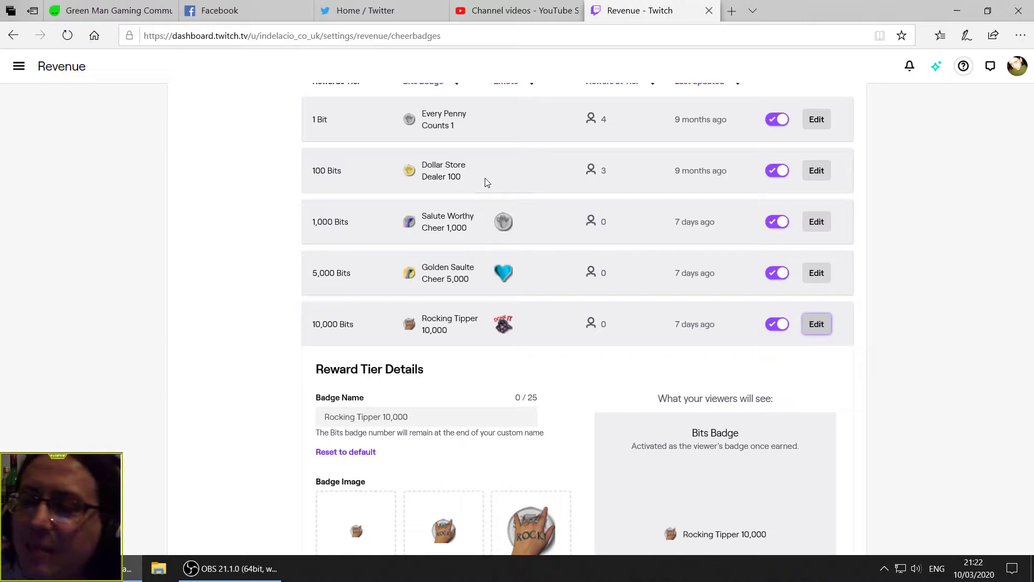
pyautogui.moveTo(501, 226)
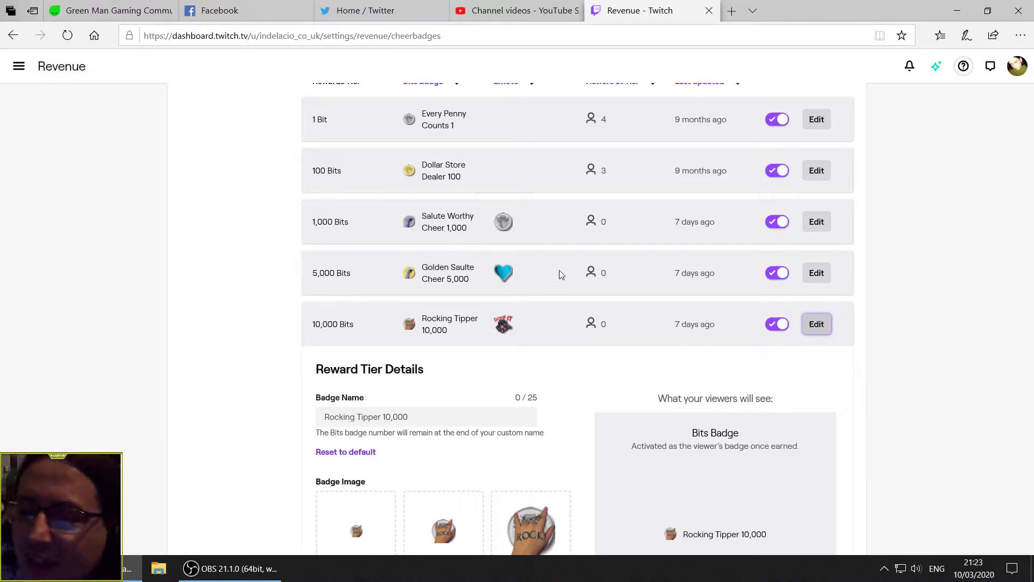
pyautogui.scroll(-8, 579, 290)
pyautogui.scroll(-8, 579, 290)
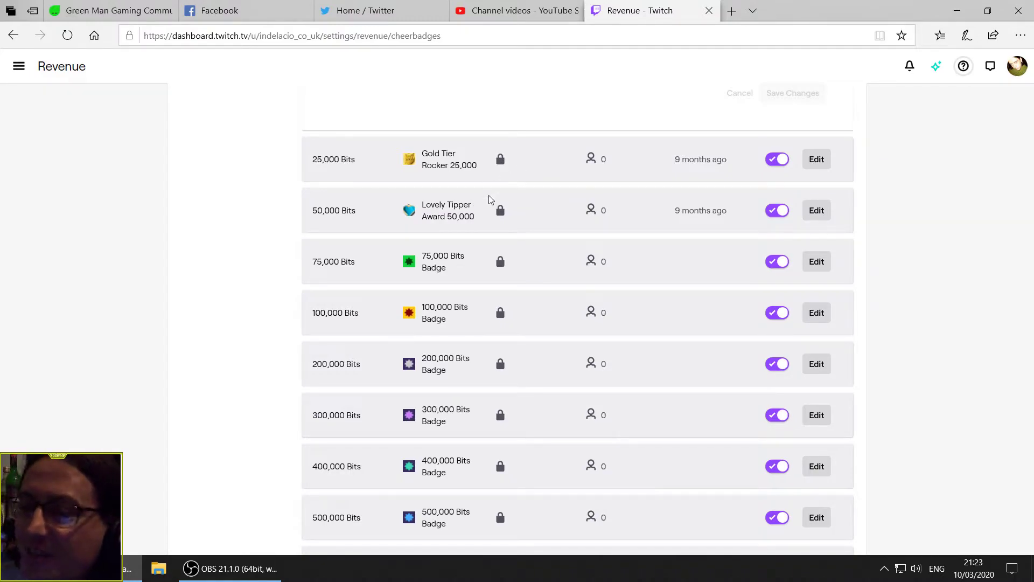
pyautogui.scroll(-3, 466, 319)
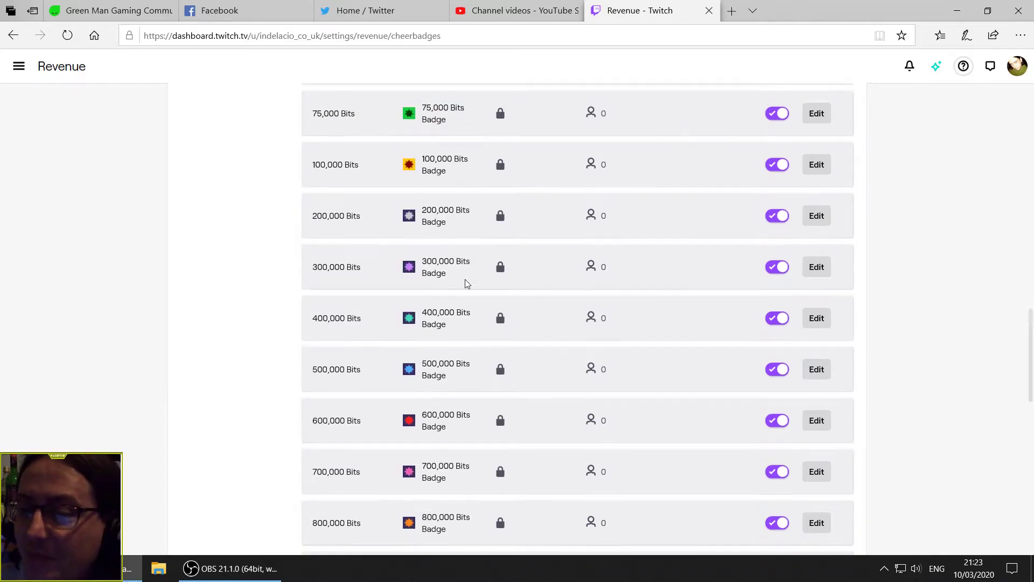
pyautogui.scroll(-4, 411, 398)
pyautogui.scroll(-8, 413, 389)
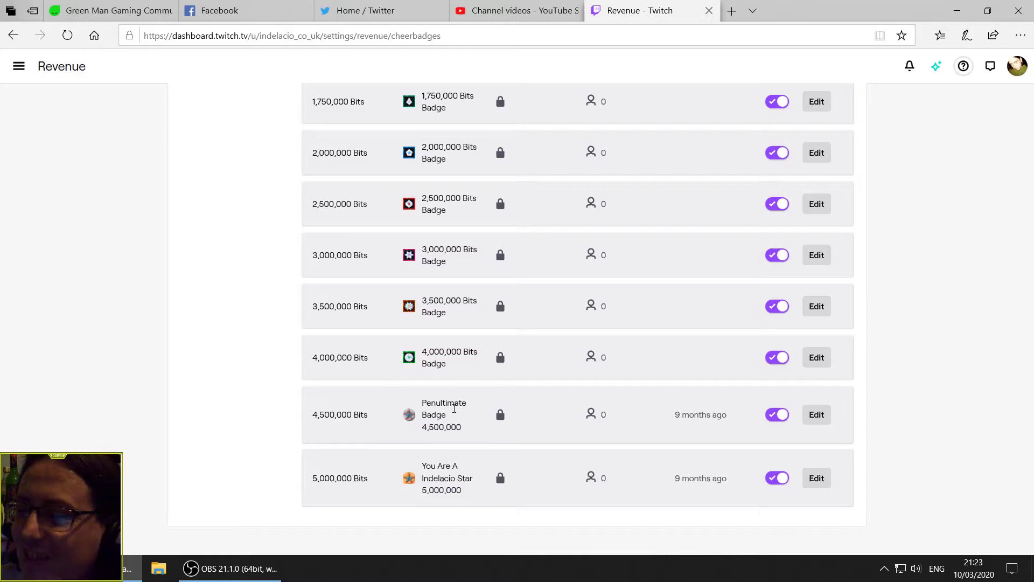
pyautogui.scroll(3, 476, 427)
pyautogui.scroll(7, 476, 427)
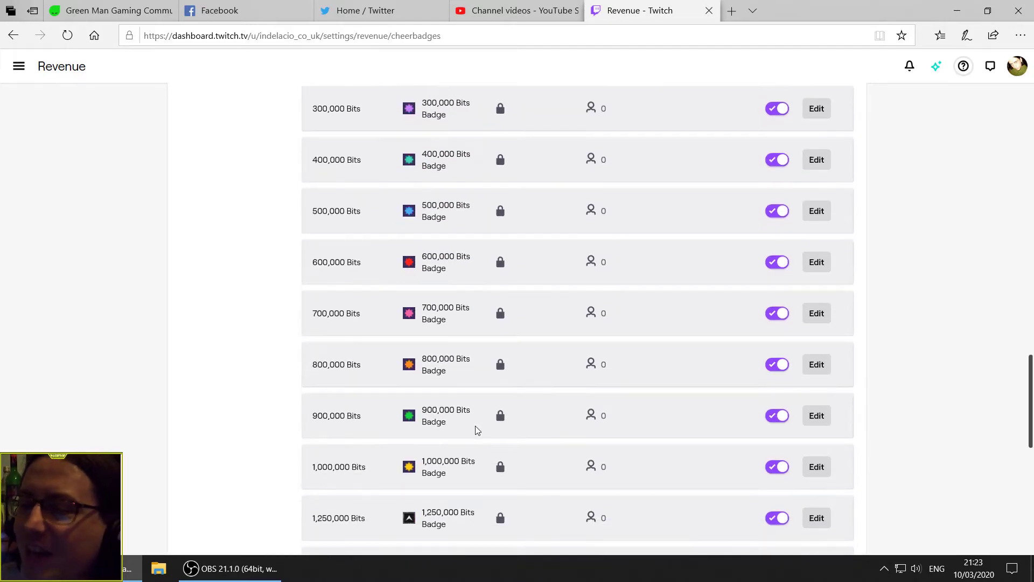
# Step: Compare the badges of the 1 Bit to 50,000 Bits tiers with those of the tiers from 75,000 Bits upwards
pyautogui.scroll(10, 477, 429)
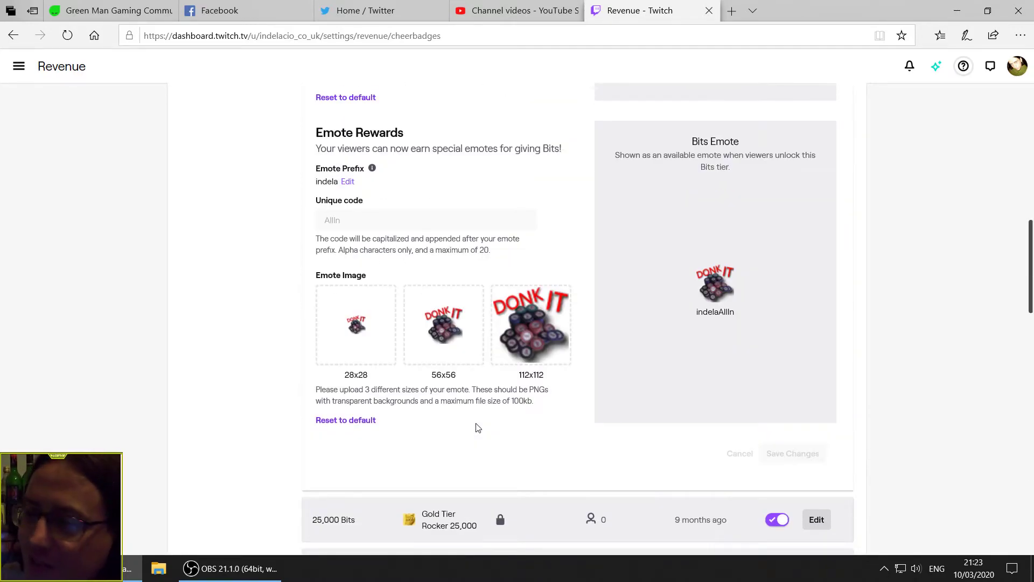
pyautogui.scroll(13, 476, 428)
pyautogui.scroll(-3, 441, 199)
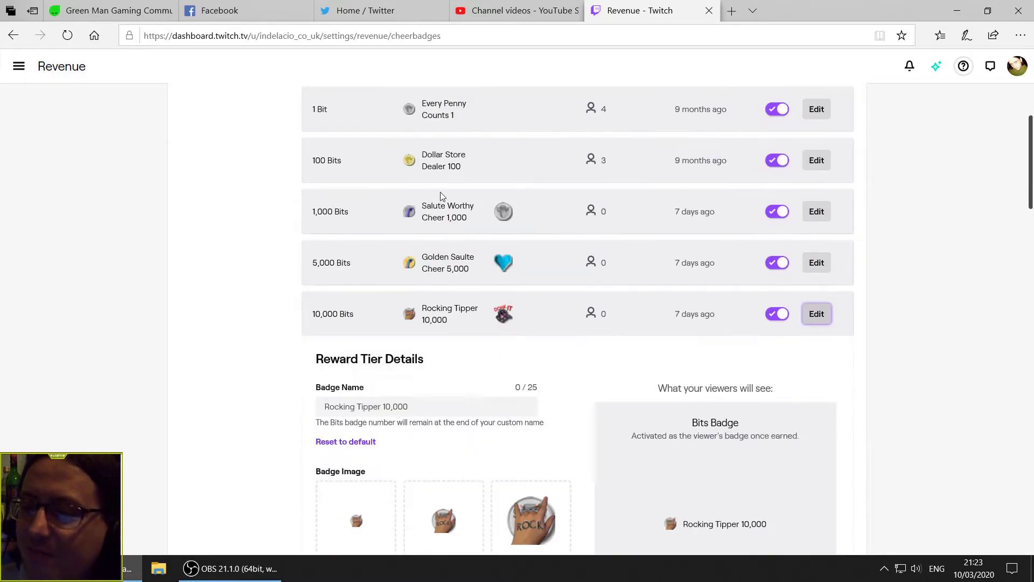
pyautogui.scroll(3, 435, 197)
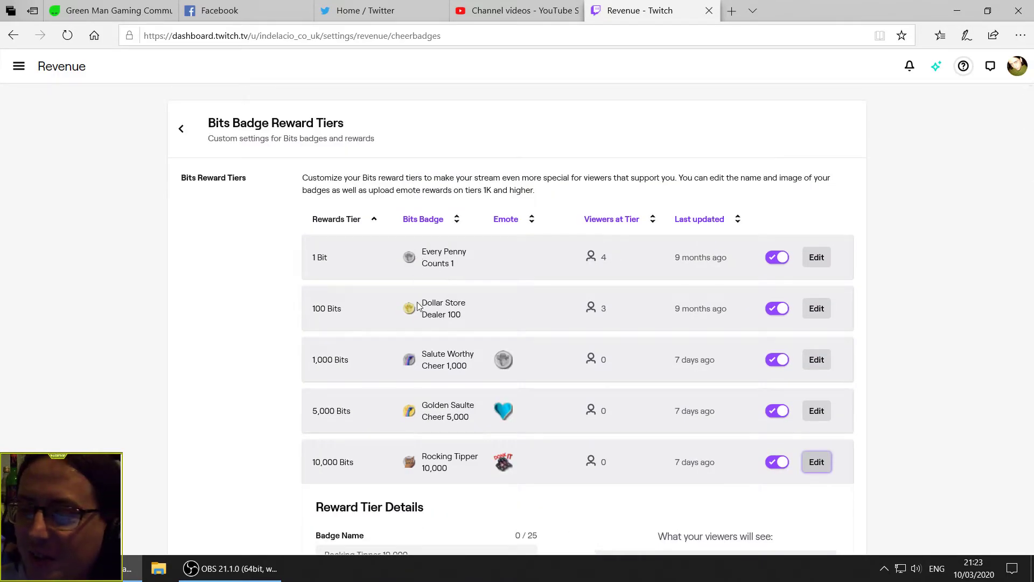
pyautogui.scroll(-3, 417, 358)
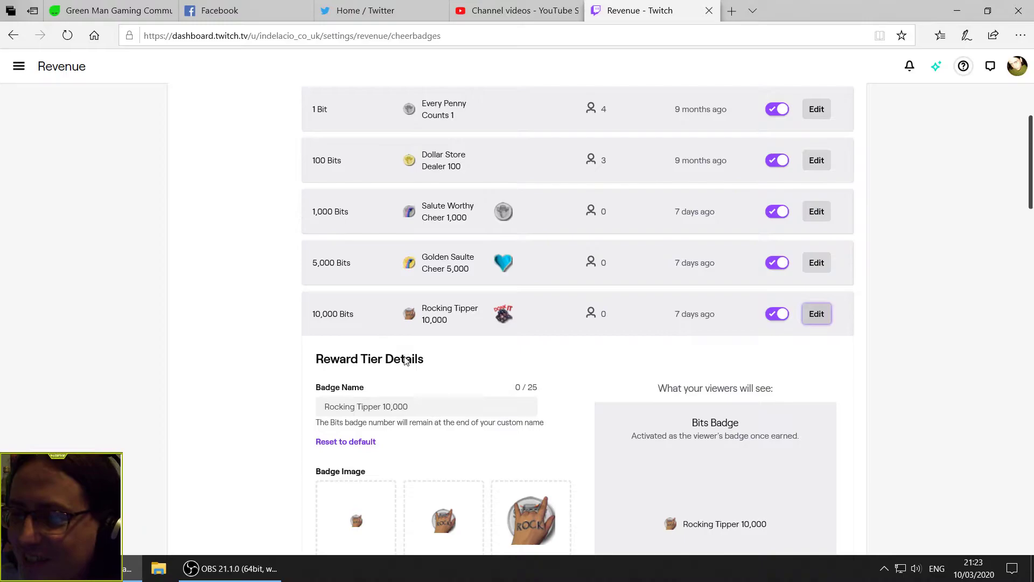
pyautogui.scroll(-9, 404, 355)
pyautogui.scroll(-7, 444, 420)
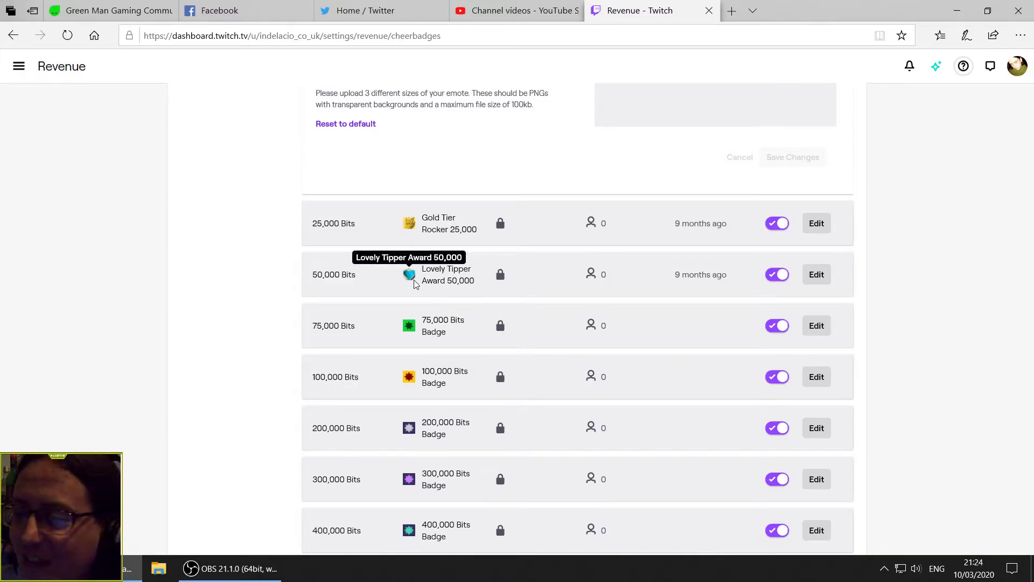
pyautogui.scroll(-5, 790, 291)
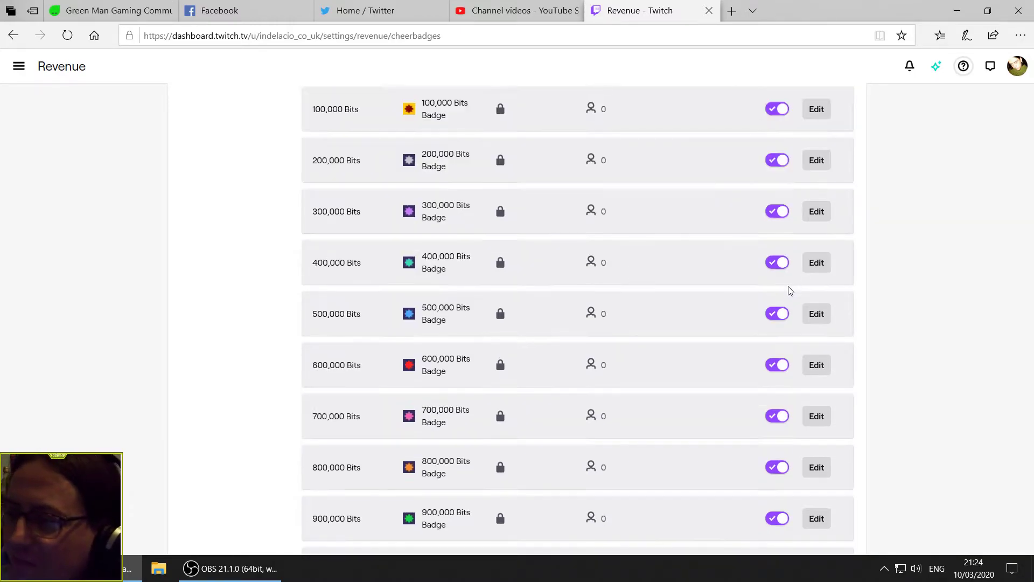
pyautogui.scroll(-4, 501, 227)
# Step: Open the 50,000 Bits tier, examine its badge and emote reward section, and compare them with the lower tiers' badges and emotes
pyautogui.scroll(12, 505, 289)
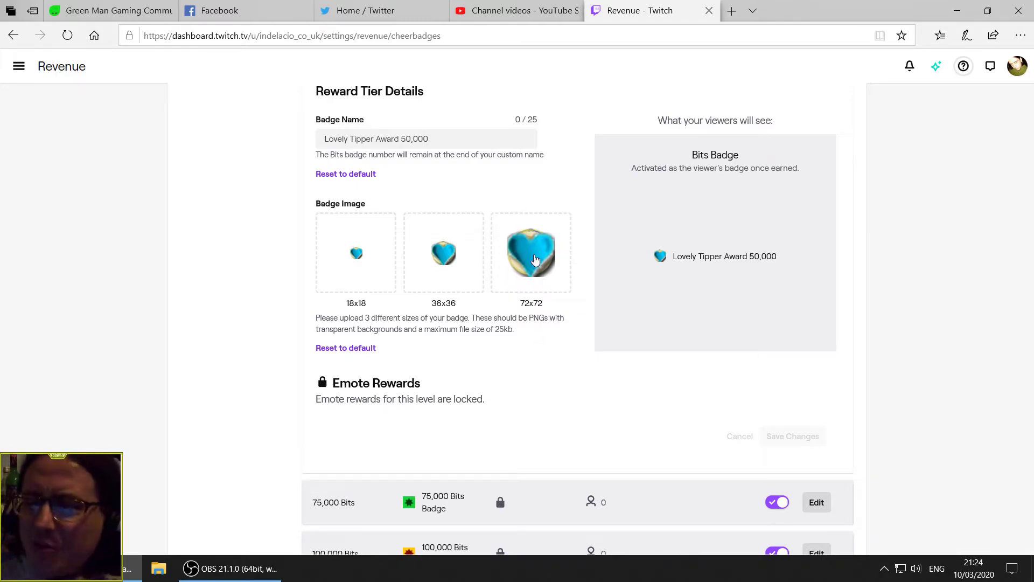
pyautogui.scroll(10, 535, 260)
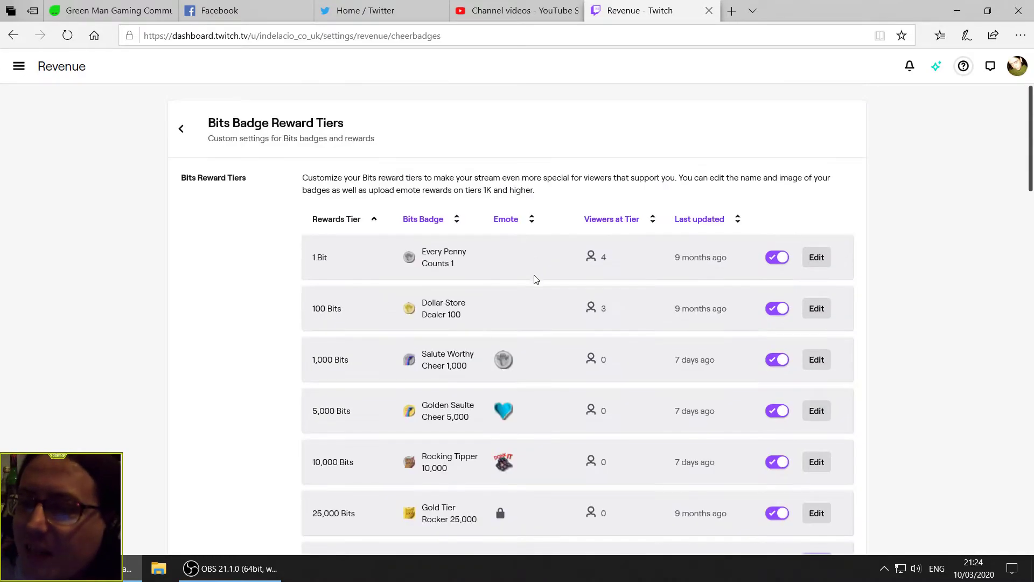
pyautogui.scroll(-8, 533, 277)
pyautogui.scroll(-4, 488, 407)
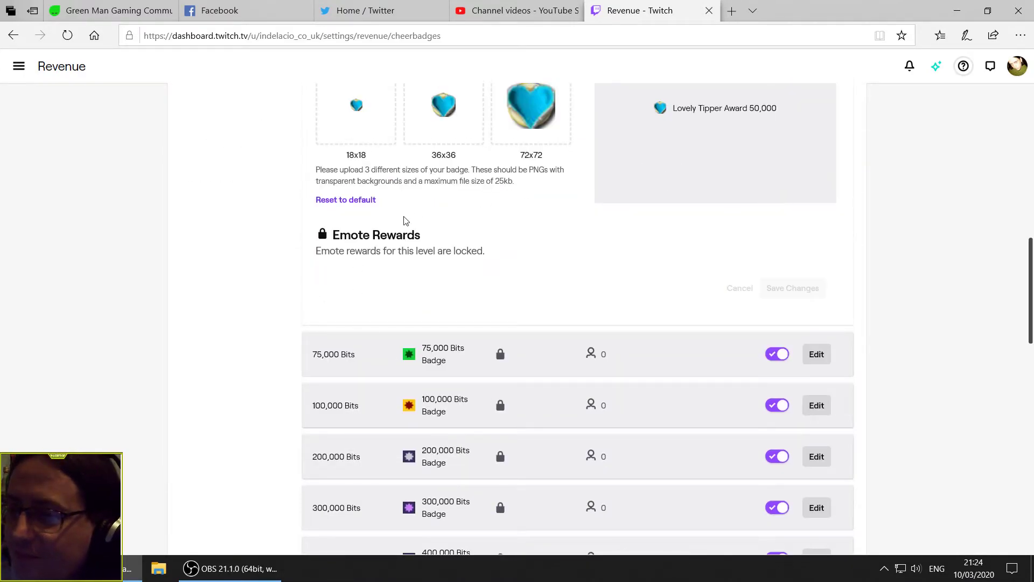
pyautogui.scroll(8, 473, 253)
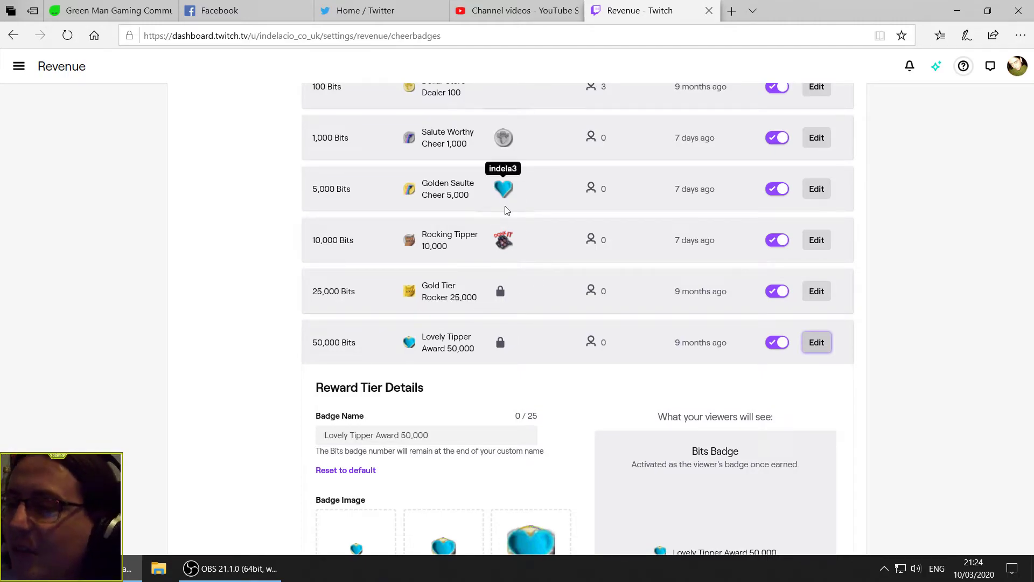
pyautogui.scroll(5, 510, 169)
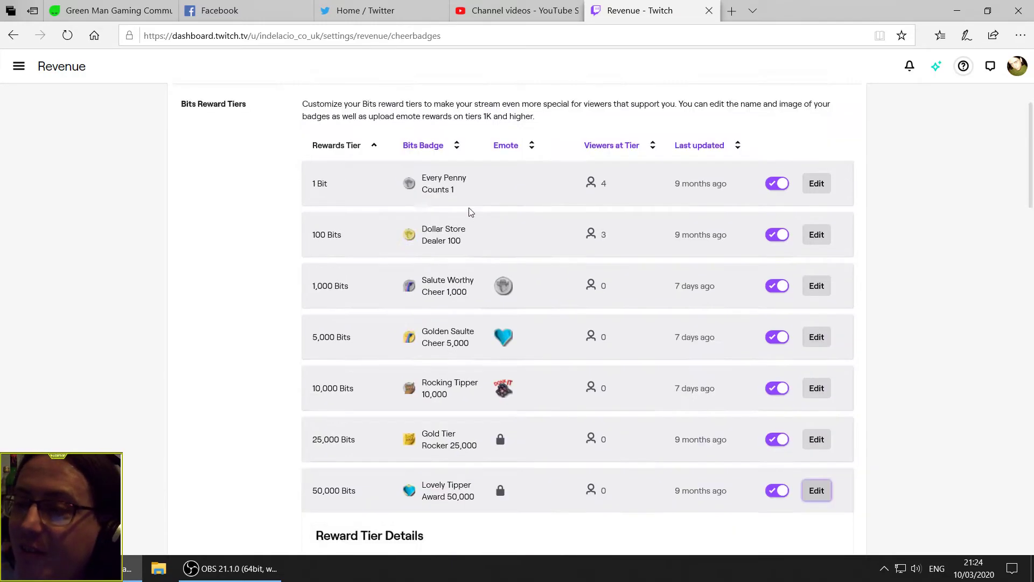
pyautogui.click(396, 43)
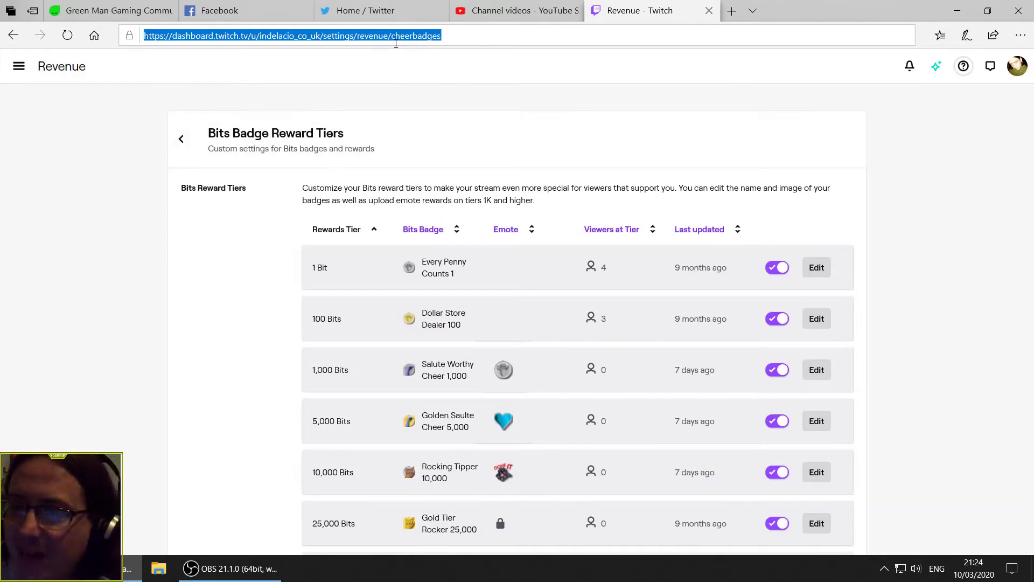
pyautogui.write('indelacio.co.uk/')
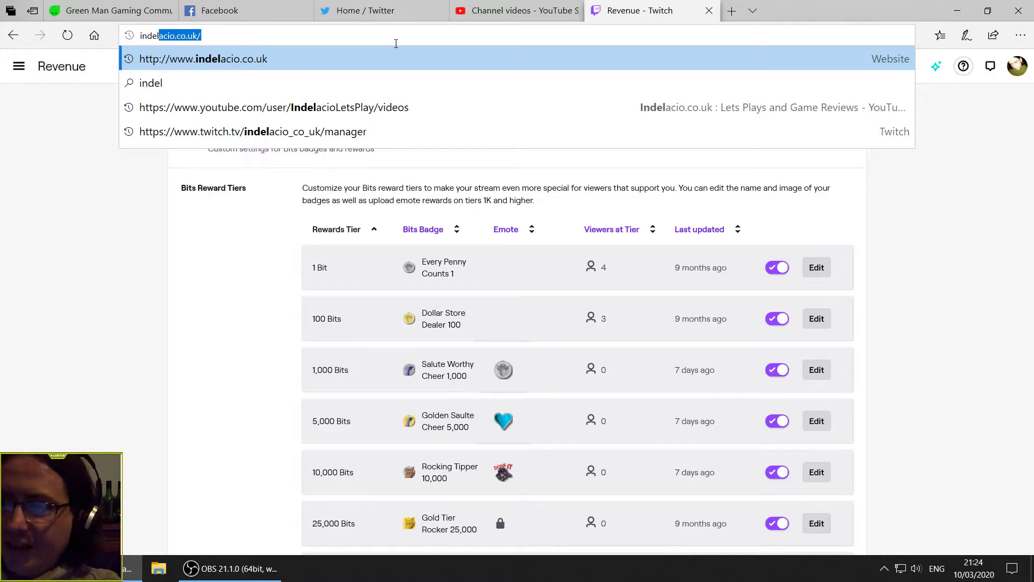
pyautogui.press('Down')
pyautogui.press('Down')
pyautogui.press('Down')
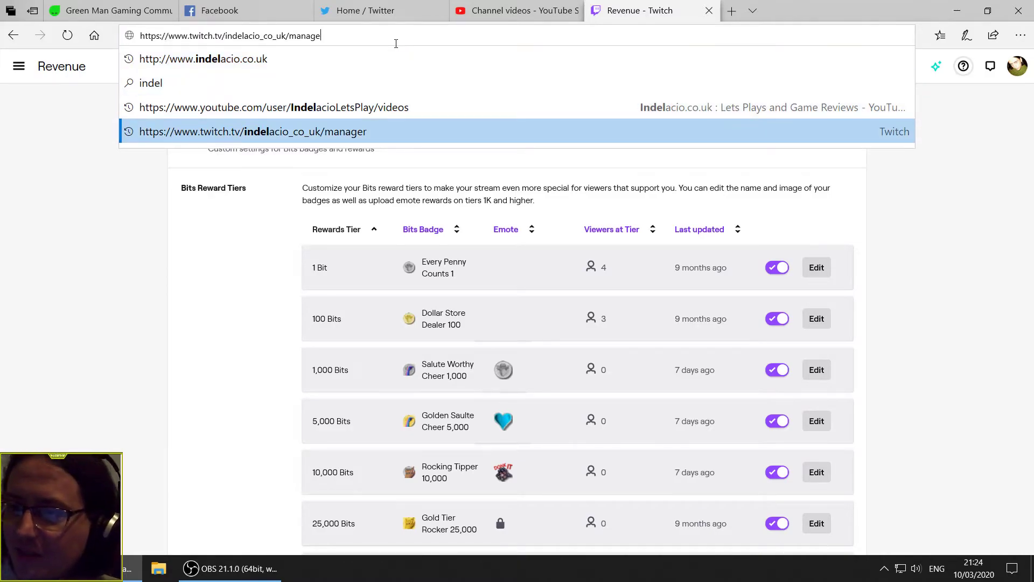
pyautogui.press('BackSpace')
pyautogui.press('BackSpace')
pyautogui.press('BackSpace')
pyautogui.press('BackSpace')
pyautogui.press('BackSpace')
pyautogui.press('BackSpace')
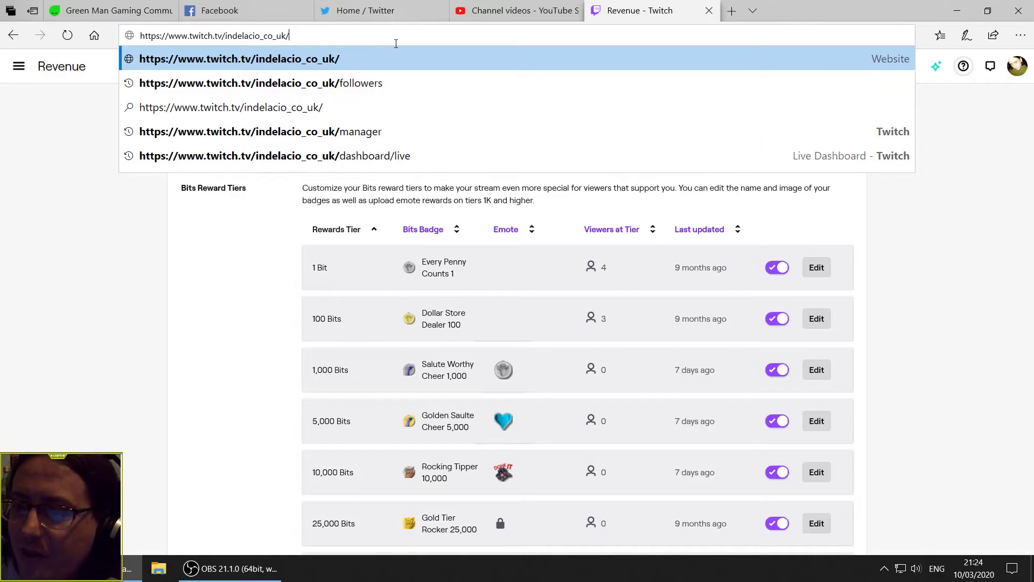
pyautogui.press('Return')
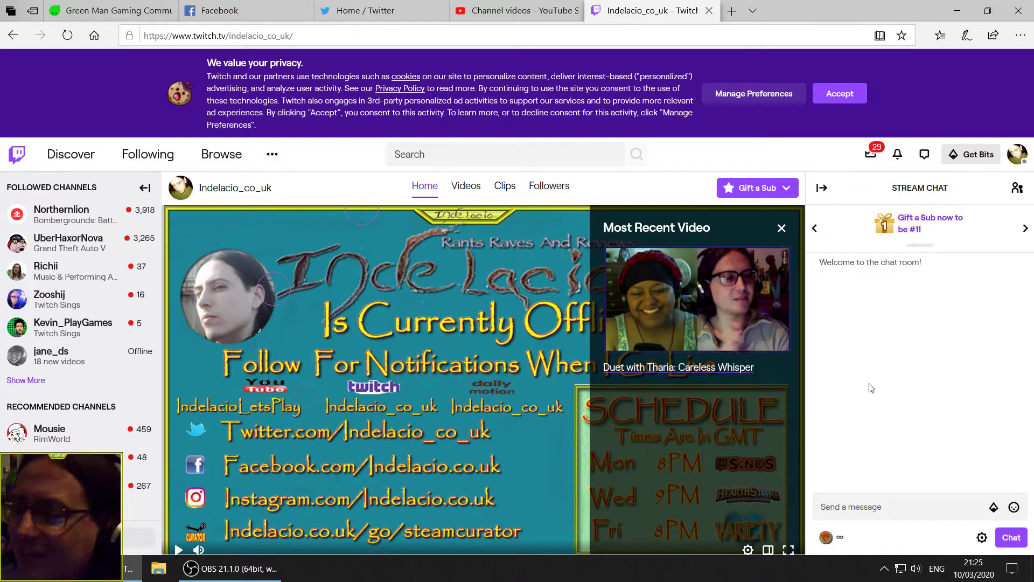
# Step: Open the stream chat's emote picker and add the channel-points emote janedsLove to the message three times
pyautogui.click(1014, 508)
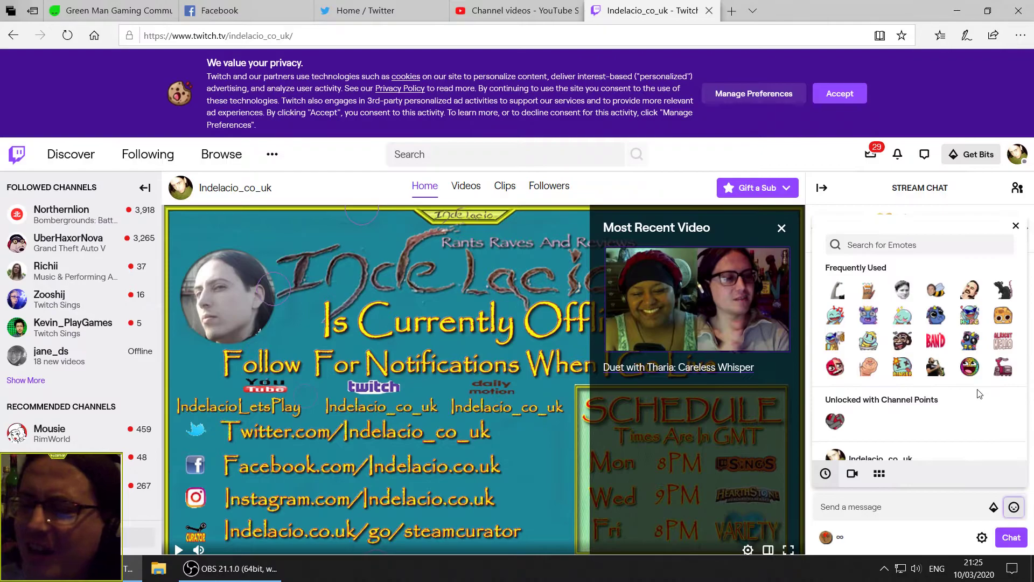
pyautogui.scroll(-1, 903, 356)
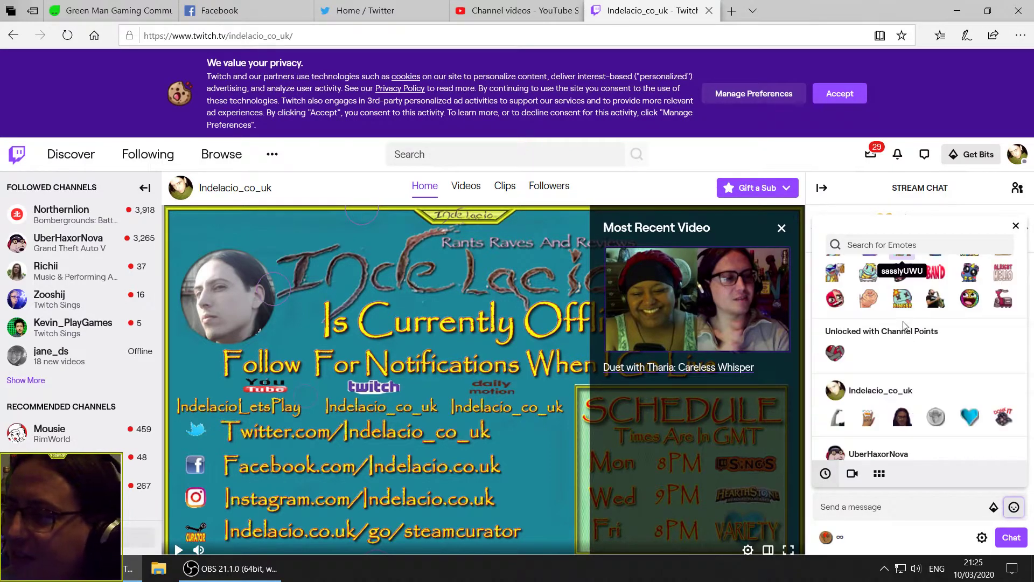
pyautogui.click(836, 359)
pyautogui.click(836, 358)
pyautogui.click(836, 358)
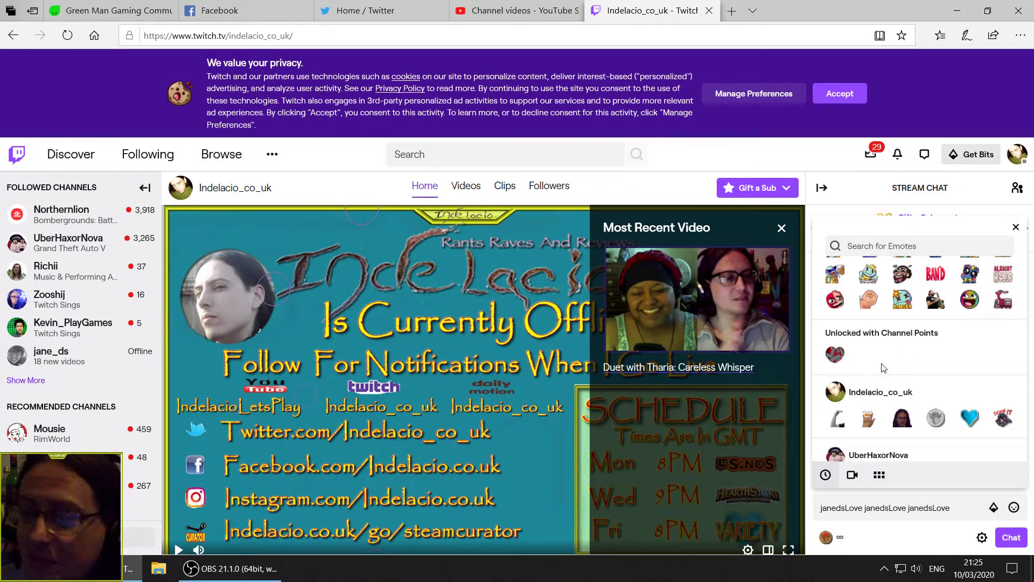
# Step: Add the channel's own emotes indela7, indelaD, indelaCoin, indela3, indelaAllIn and indelaRock to the chat message
pyautogui.scroll(-1, 875, 348)
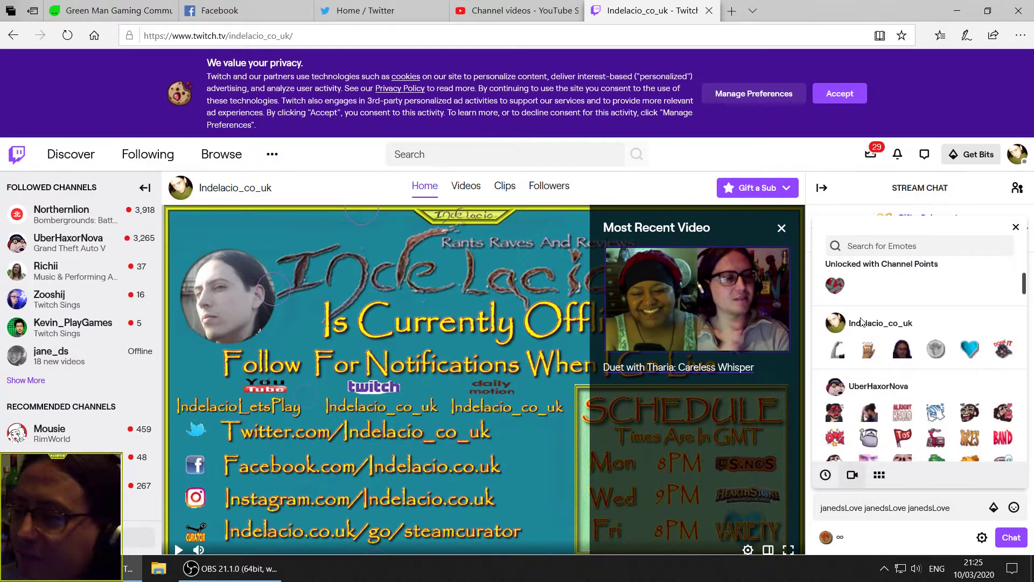
pyautogui.click(846, 360)
pyautogui.click(898, 360)
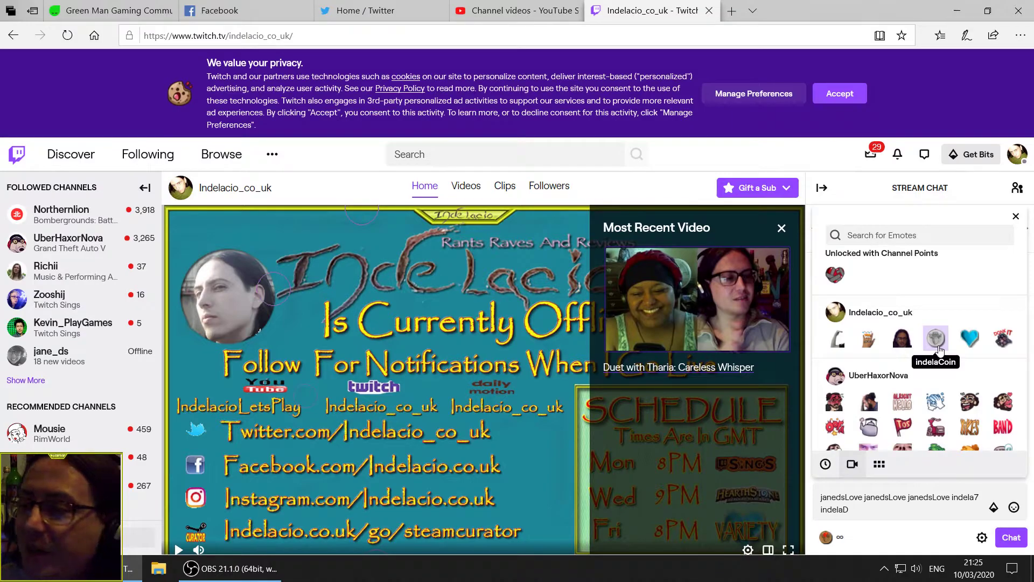
pyautogui.click(938, 349)
pyautogui.click(969, 345)
pyautogui.click(1003, 344)
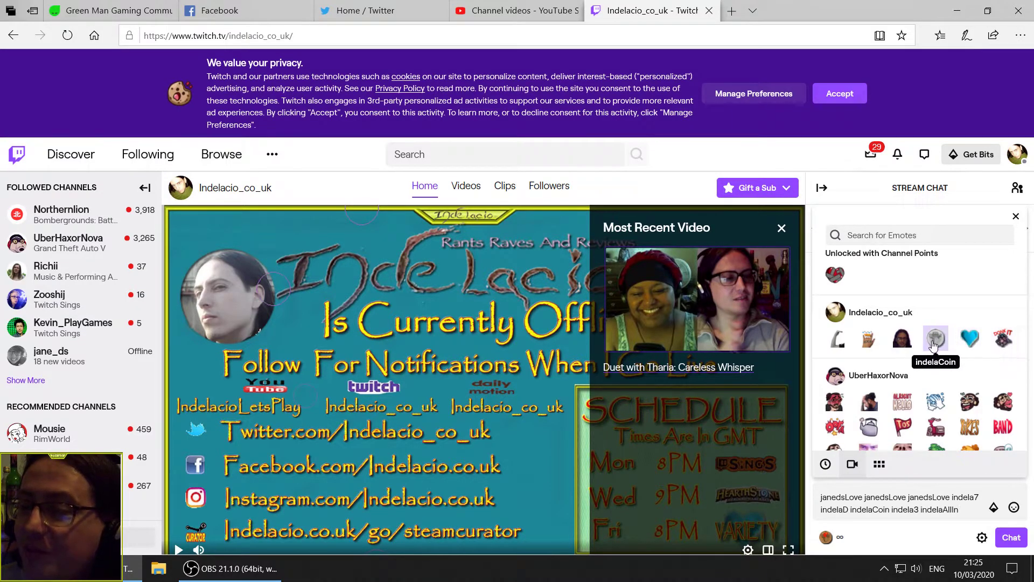
pyautogui.click(875, 346)
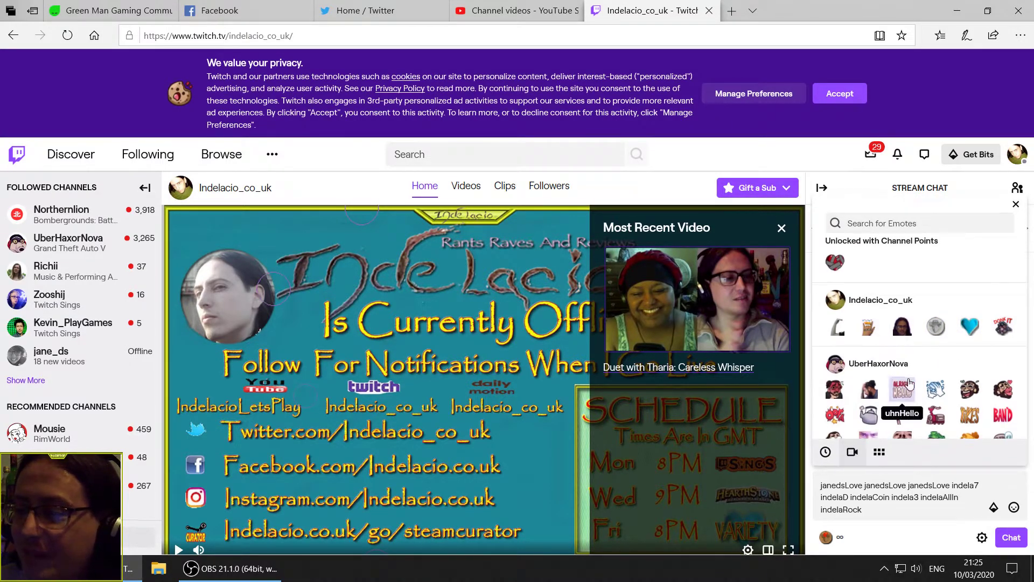
# Step: Add the natalo1Rat emote twice, look through the remaining emote groups down to Global, and send the chat message
pyautogui.scroll(-5, 907, 379)
pyautogui.scroll(-5, 894, 339)
pyautogui.scroll(-3, 894, 341)
pyautogui.scroll(3, 886, 337)
pyautogui.doubleClick(844, 326)
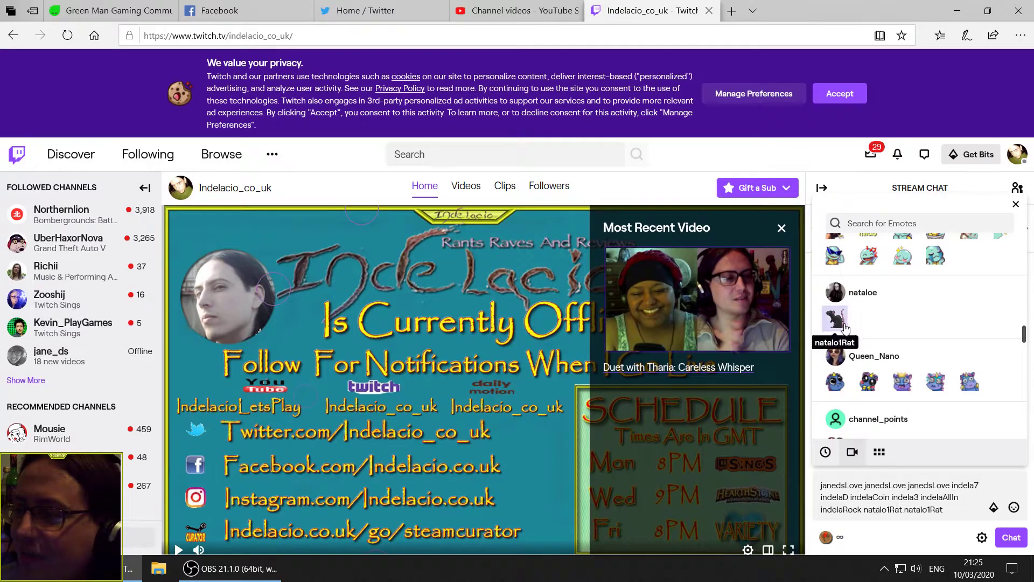
pyautogui.scroll(-3, 861, 345)
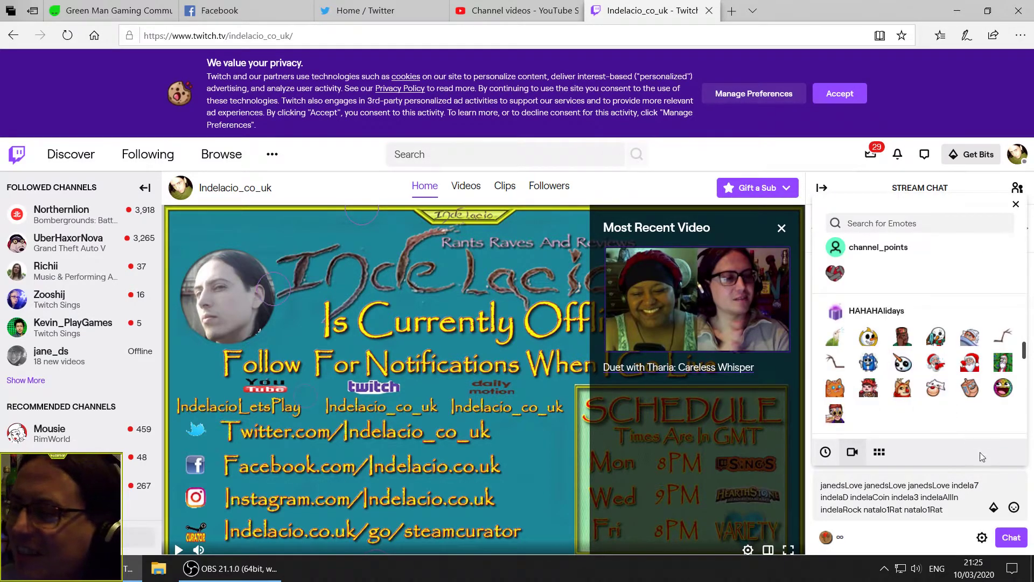
pyautogui.scroll(-2, 943, 439)
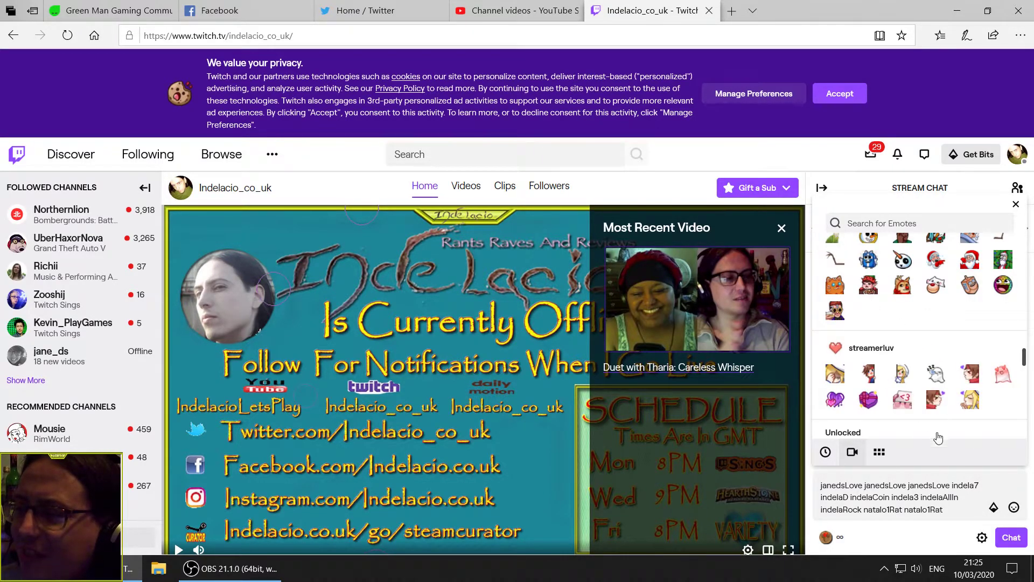
pyautogui.scroll(-4, 910, 350)
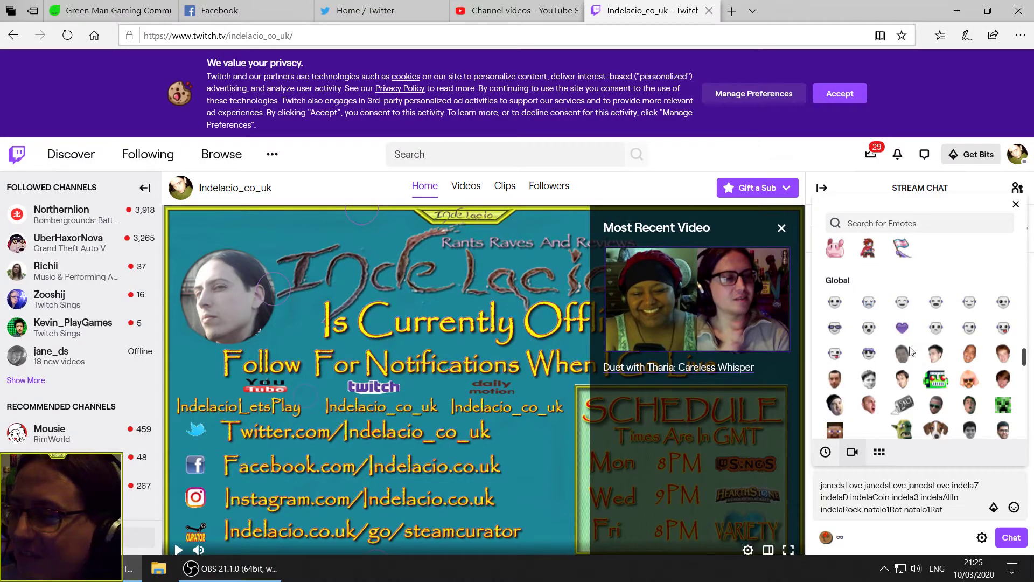
pyautogui.click(1007, 534)
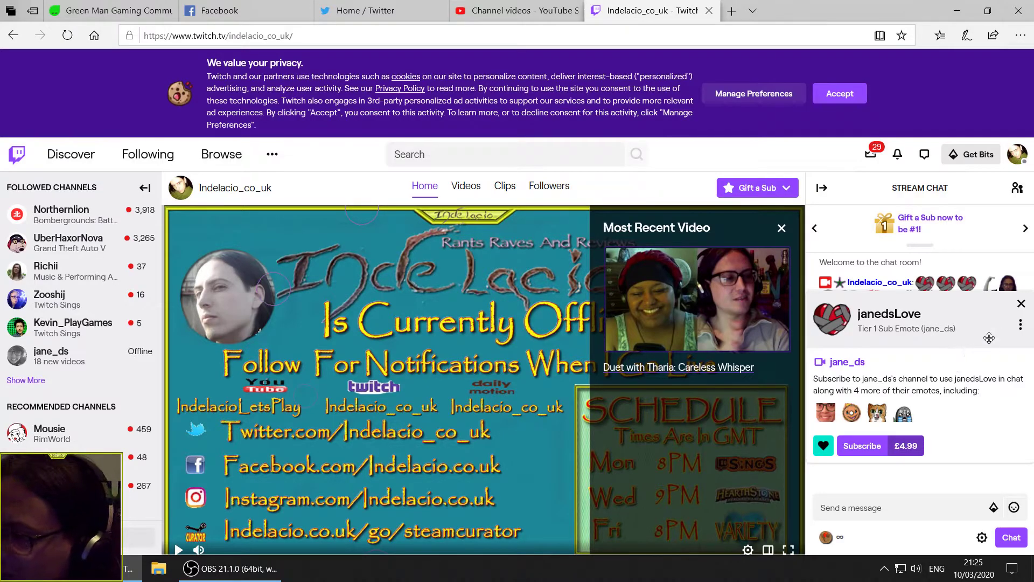
# Step: Close the janedsLove emote details, then view and close the details of indela7 in the sent message
pyautogui.click(1020, 303)
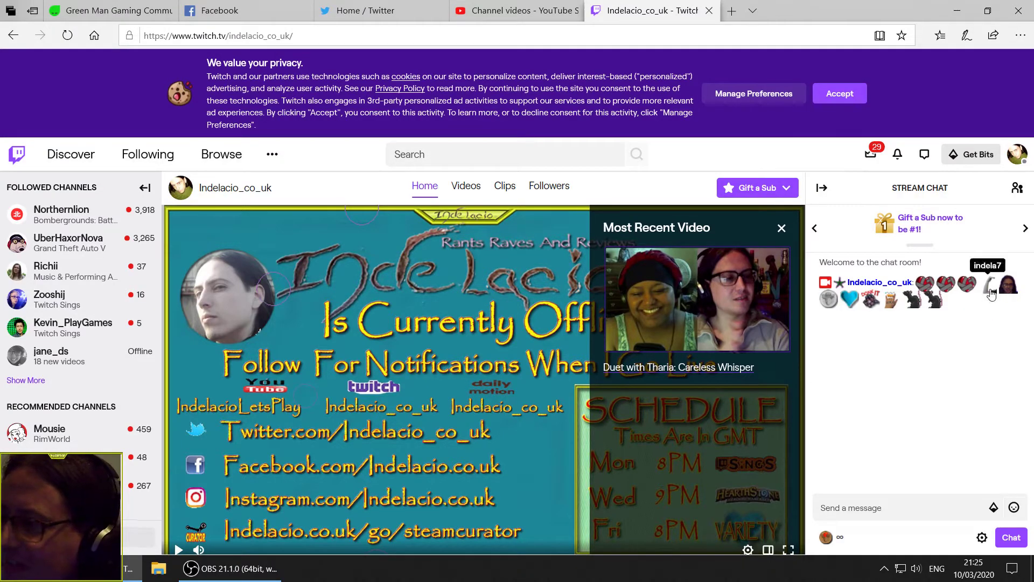
pyautogui.click(992, 293)
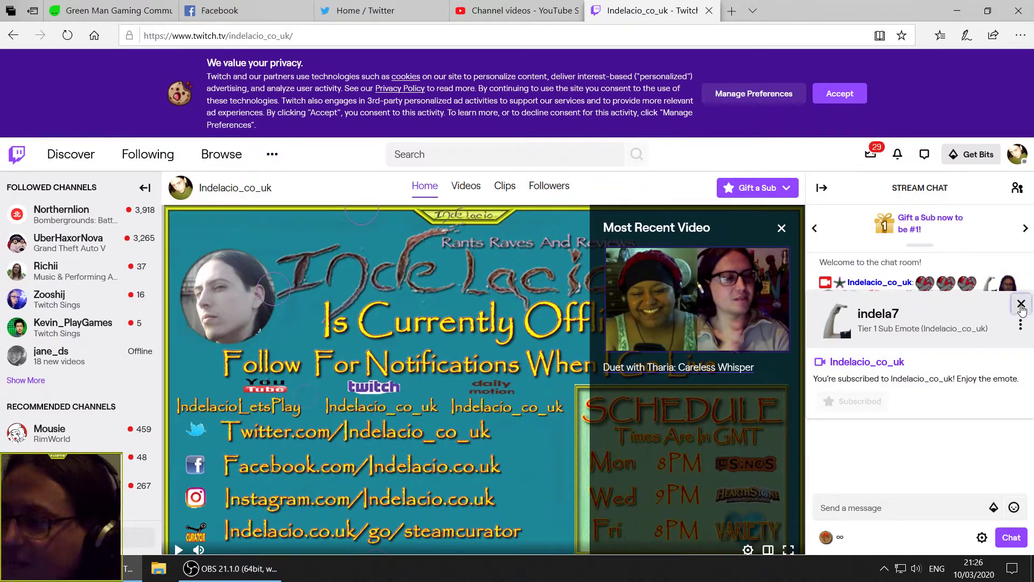
pyautogui.click(1020, 304)
# Step: View the details of the Bits reward emotes indelaCoin, indela3 and indelaAllIn in the sent message, closing each one
pyautogui.click(831, 304)
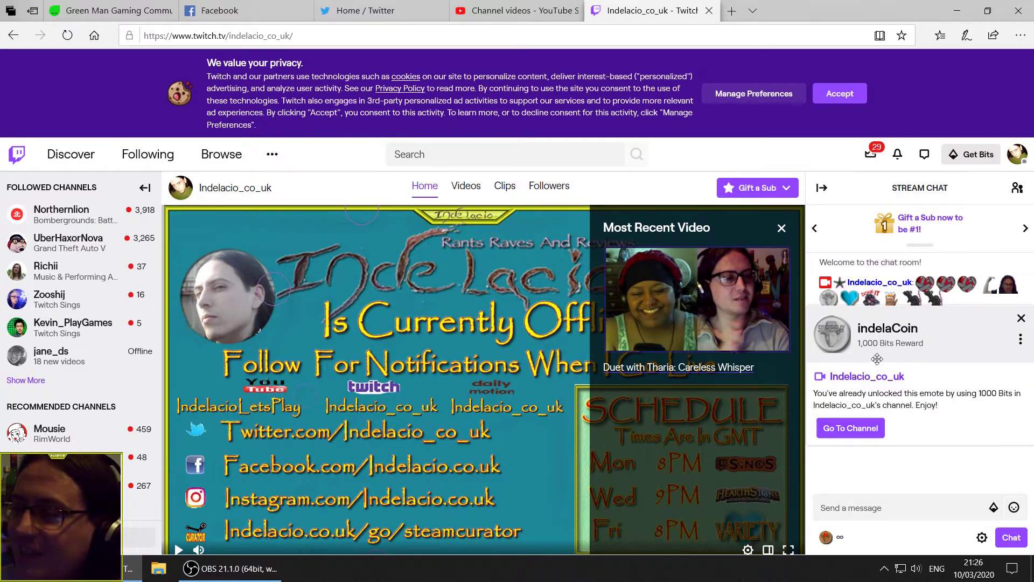
pyautogui.click(1020, 318)
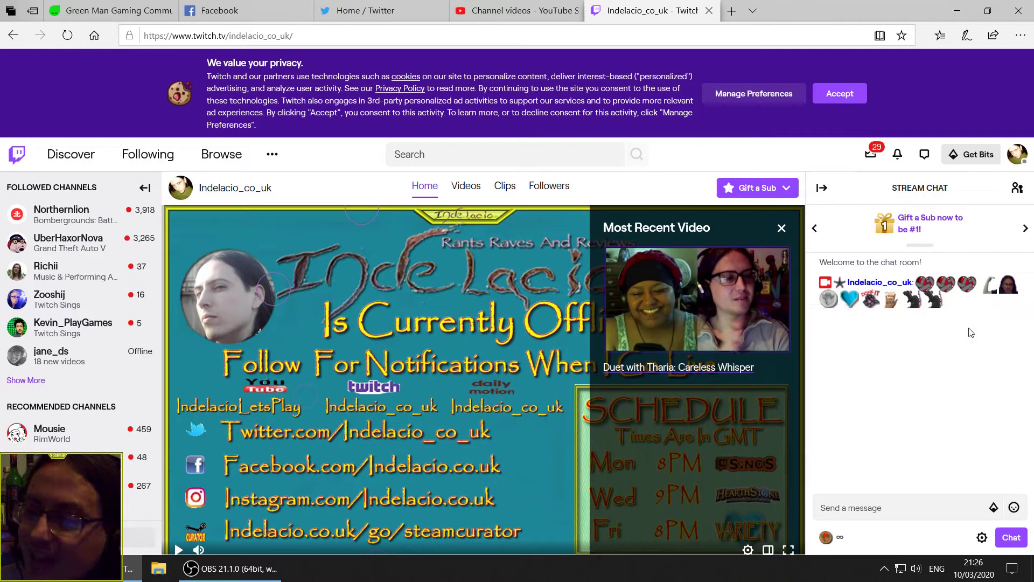
pyautogui.click(849, 298)
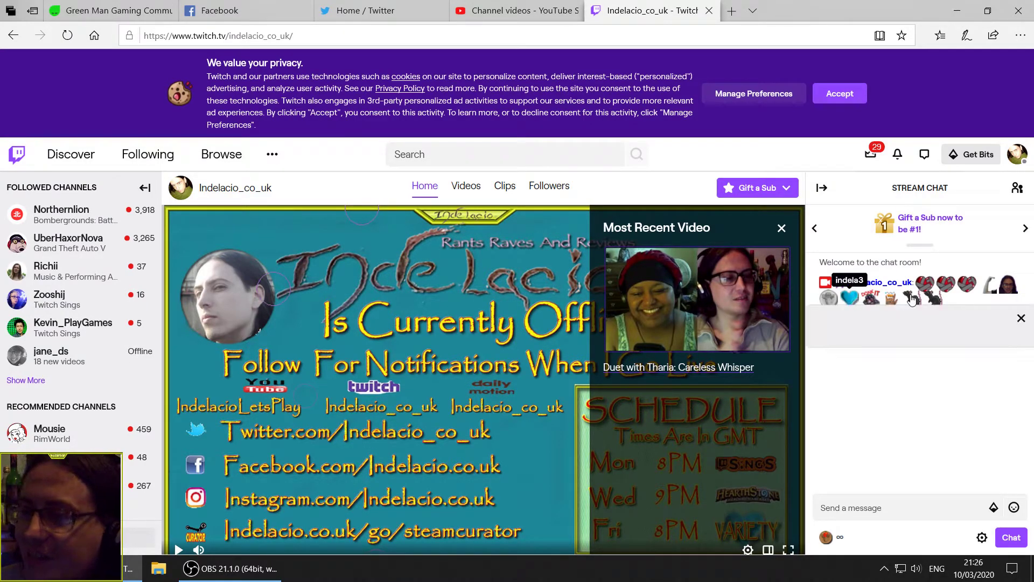
pyautogui.click(1021, 318)
pyautogui.click(872, 302)
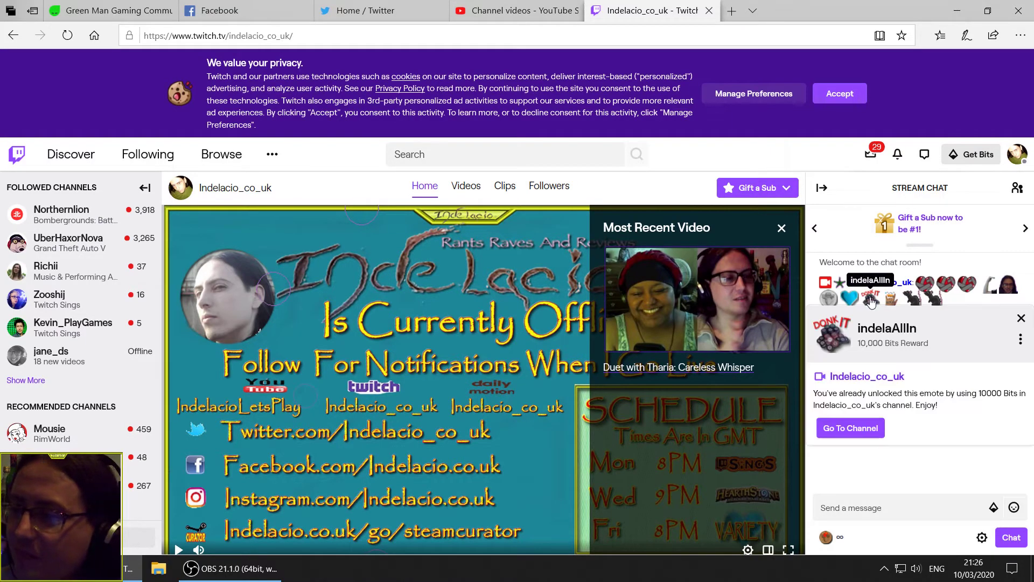
pyautogui.click(1021, 318)
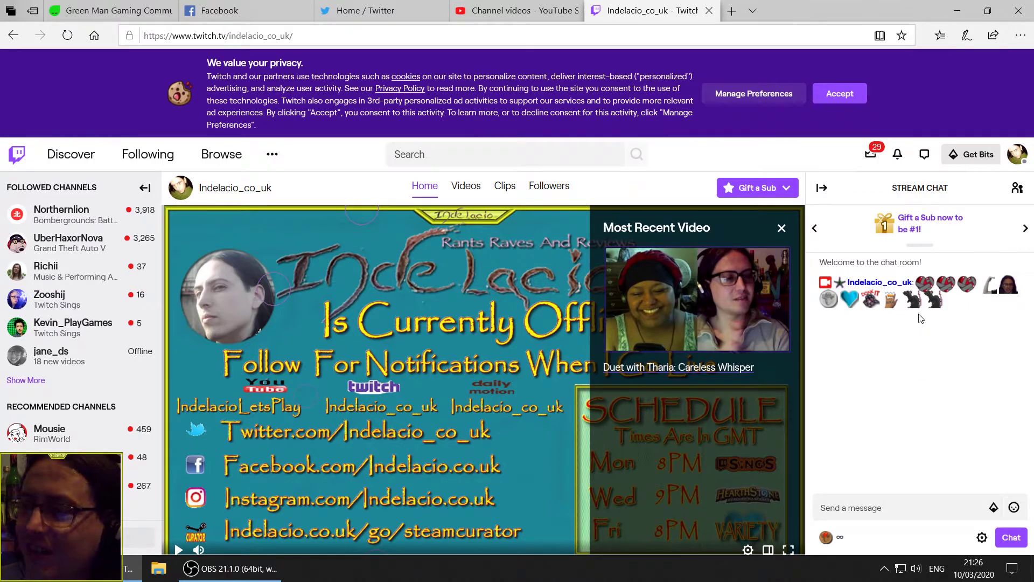
# Step: View and close the details of the natalo1Rat emote, and look through the channel page's panels down to the custom commands
pyautogui.click(914, 300)
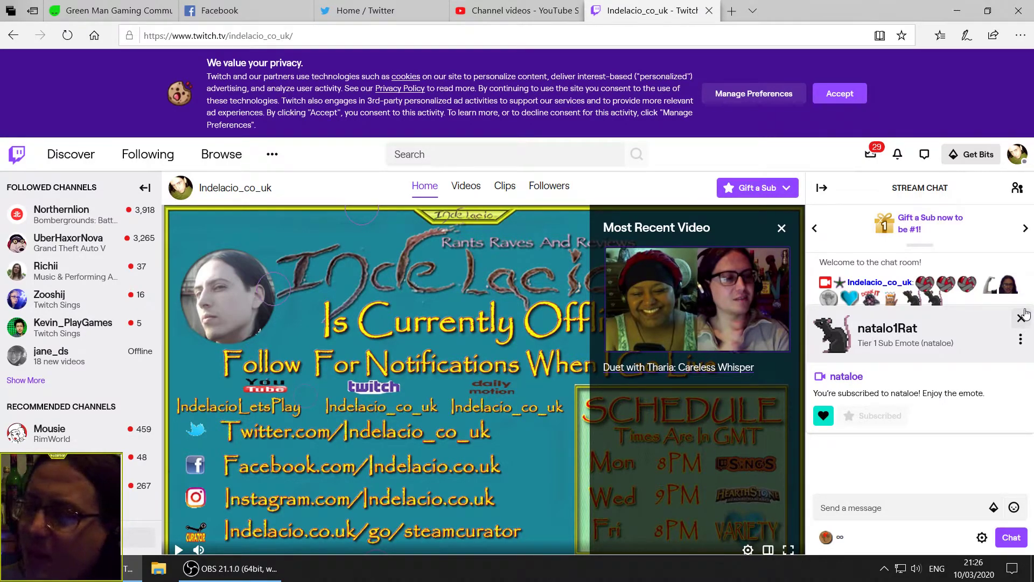
pyautogui.click(1021, 318)
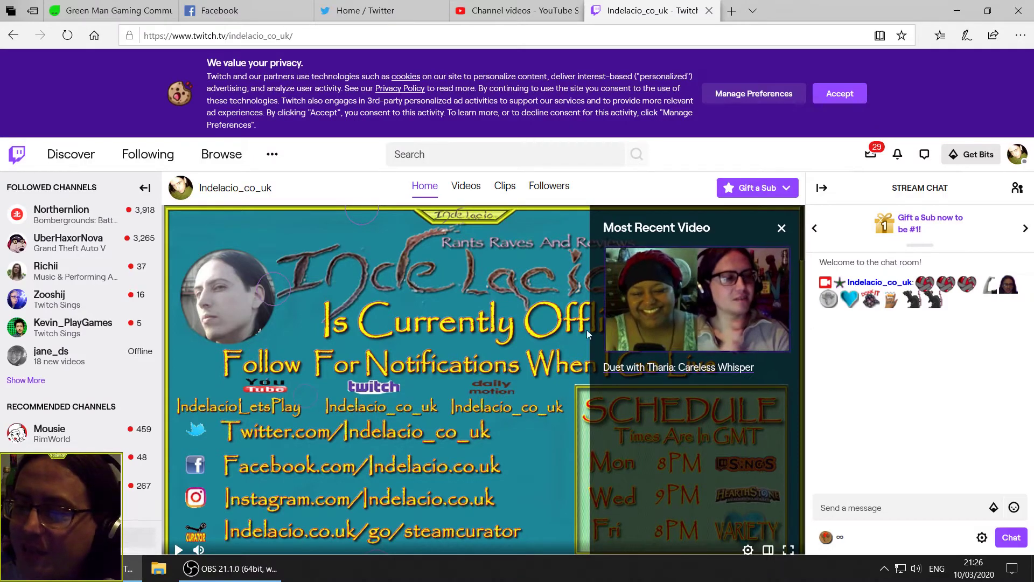
pyautogui.scroll(-2, 521, 340)
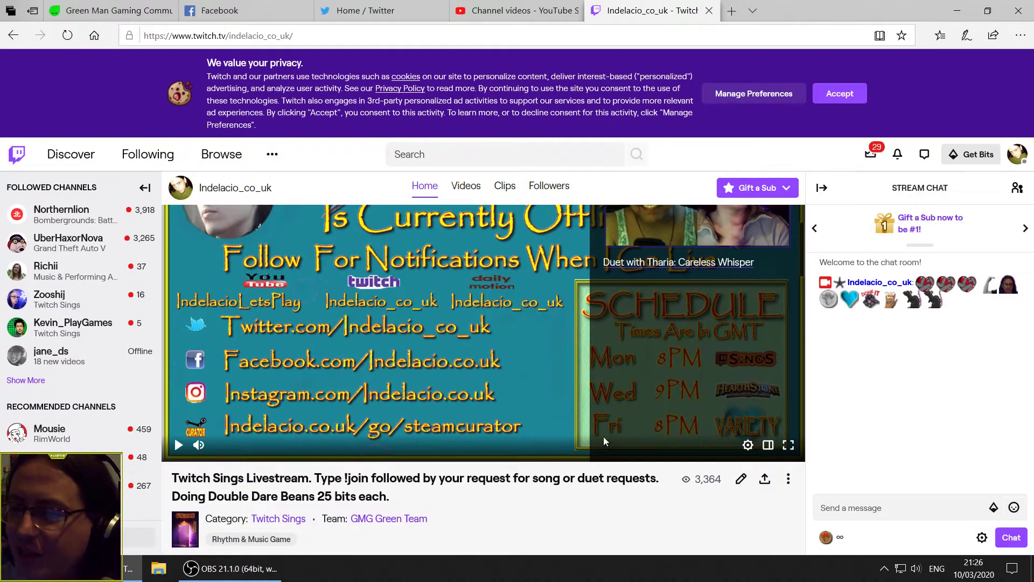
pyautogui.scroll(-6, 503, 373)
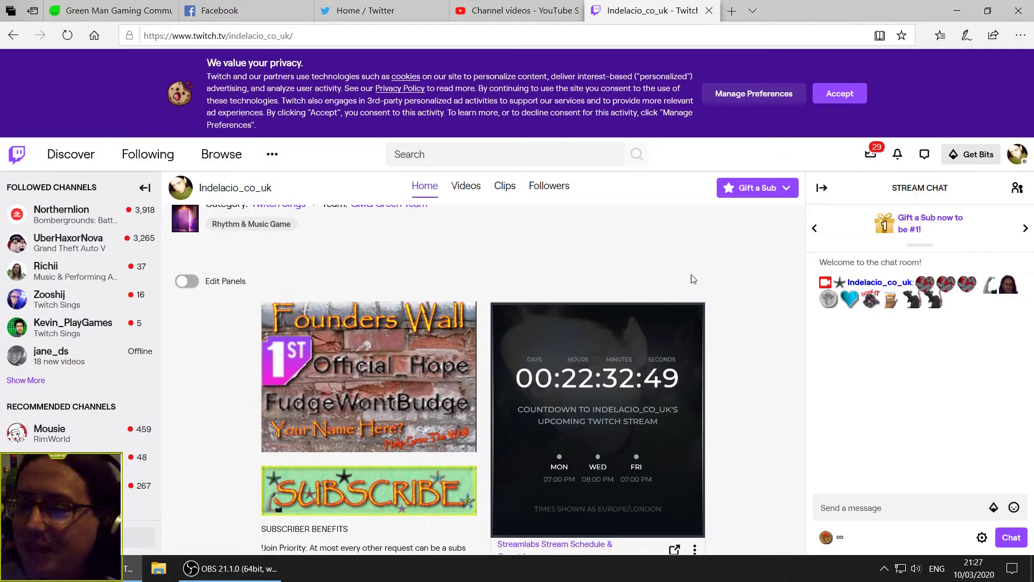
pyautogui.scroll(-10, 692, 280)
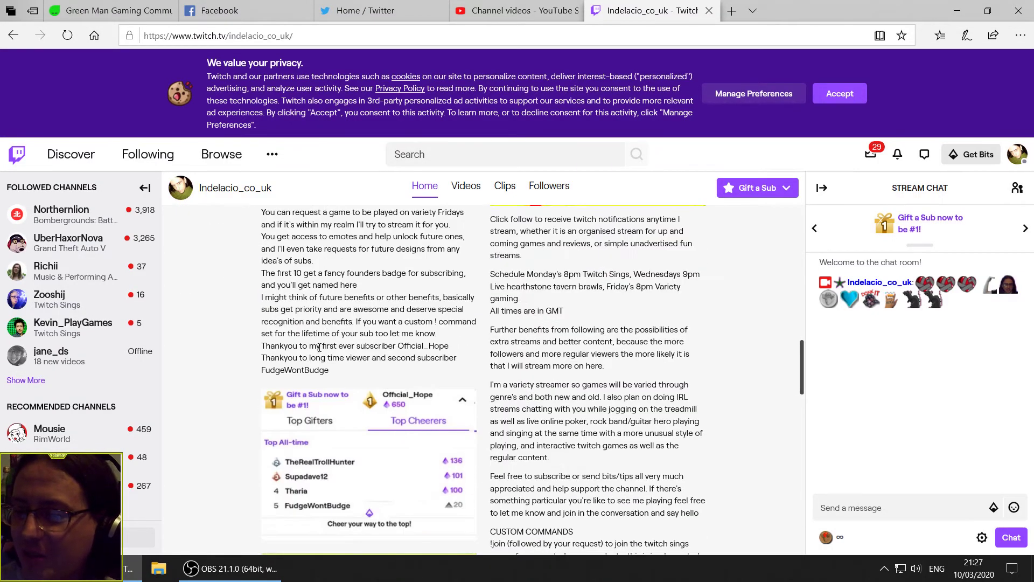
pyautogui.scroll(-3, 310, 343)
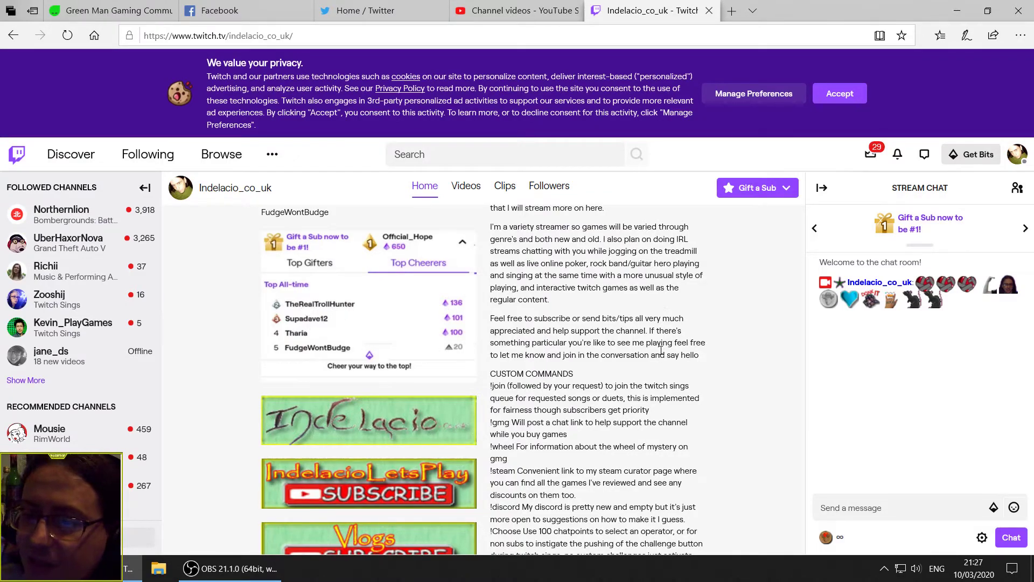
pyautogui.scroll(-5, 656, 347)
pyautogui.scroll(8, 652, 361)
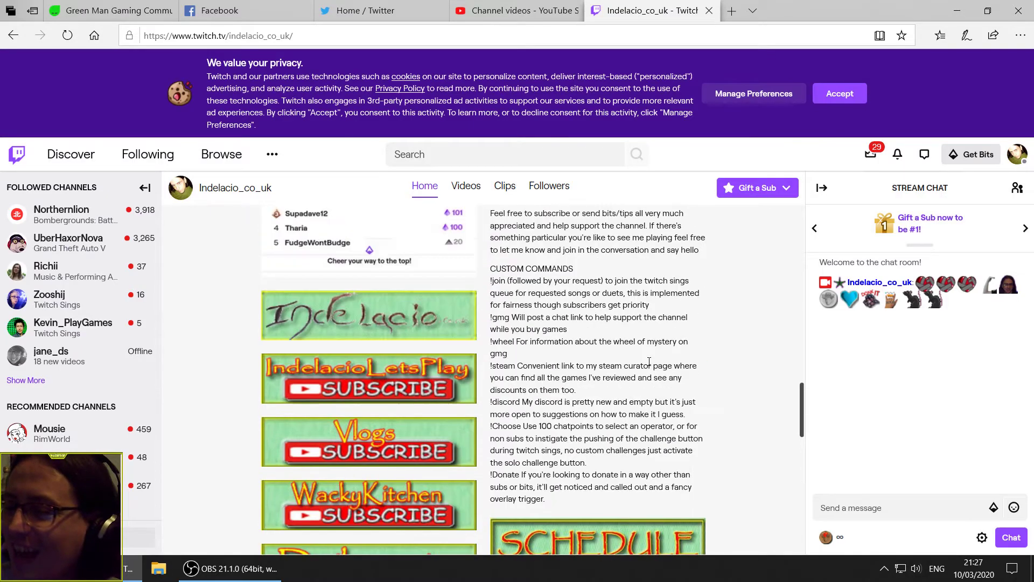
pyautogui.scroll(10, 653, 364)
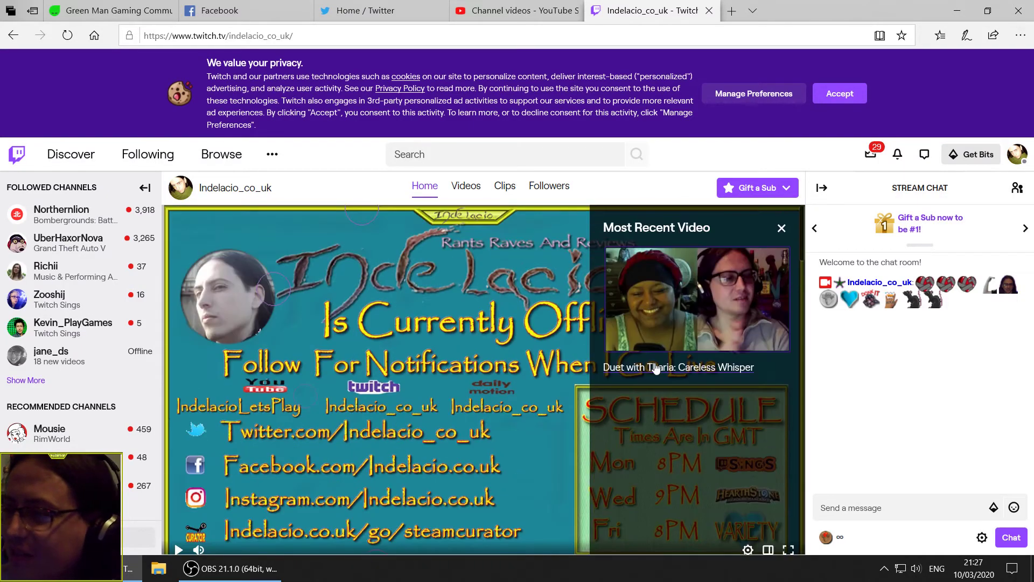
# Step: Open the channel points rewards in chat, view the Unlock a Random Sub Emote reward, and return to the list
pyautogui.click(832, 537)
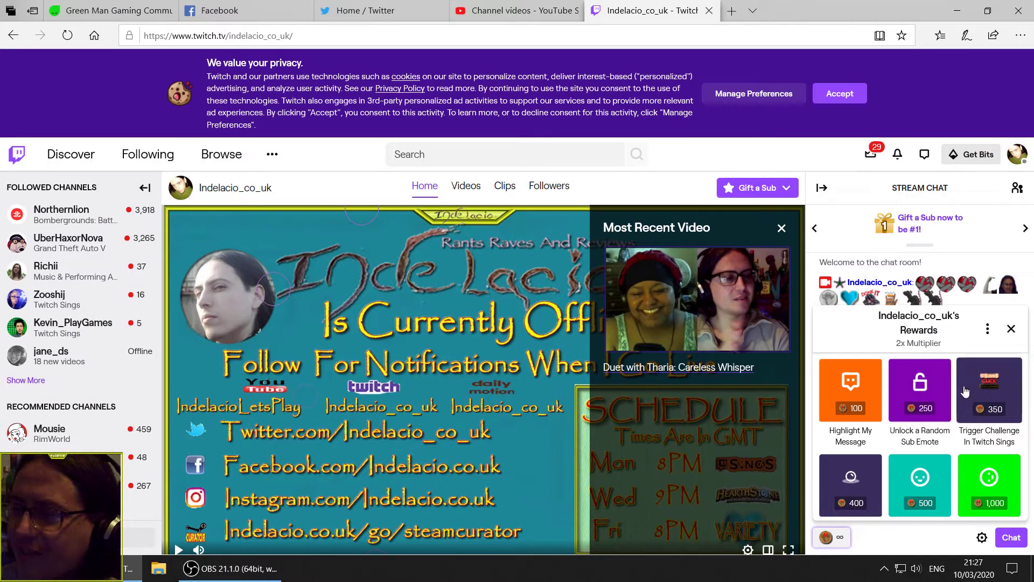
pyautogui.click(920, 388)
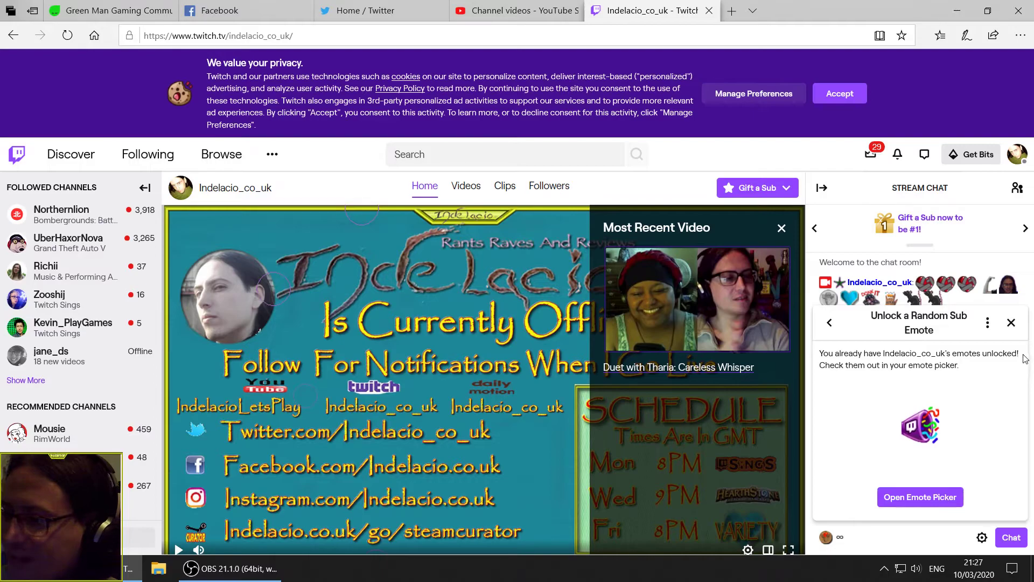
pyautogui.click(829, 322)
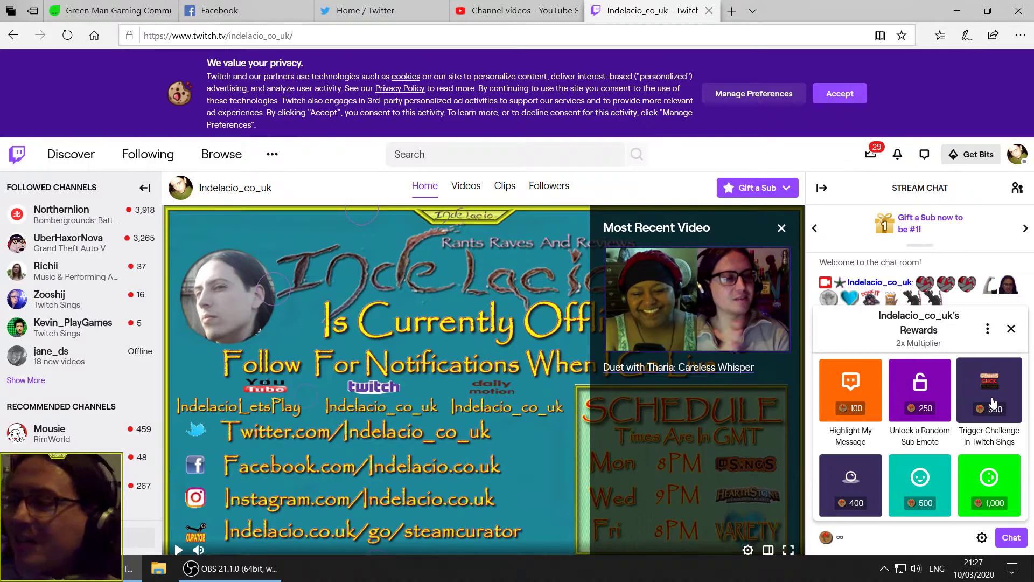
# Step: View the Choose an Emote to Unlock reward, follow it to the emote picker, and close the picker
pyautogui.scroll(-1, 991, 398)
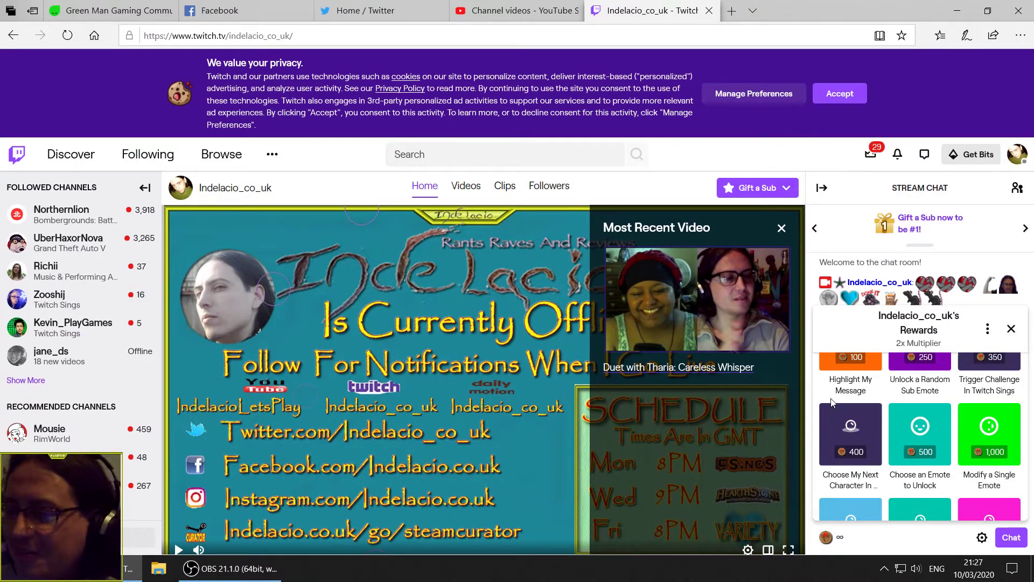
pyautogui.scroll(-1, 833, 403)
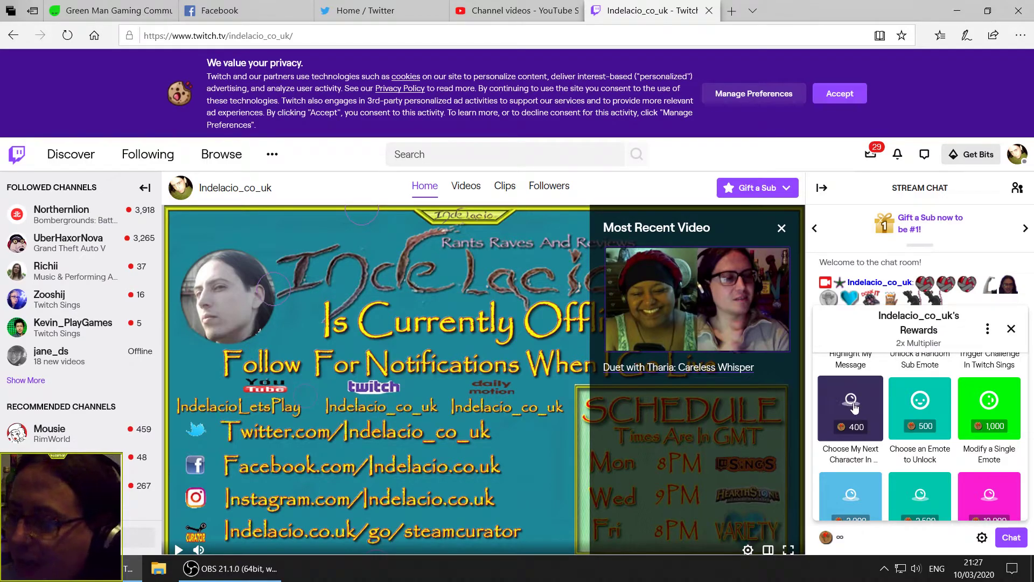
pyautogui.click(921, 407)
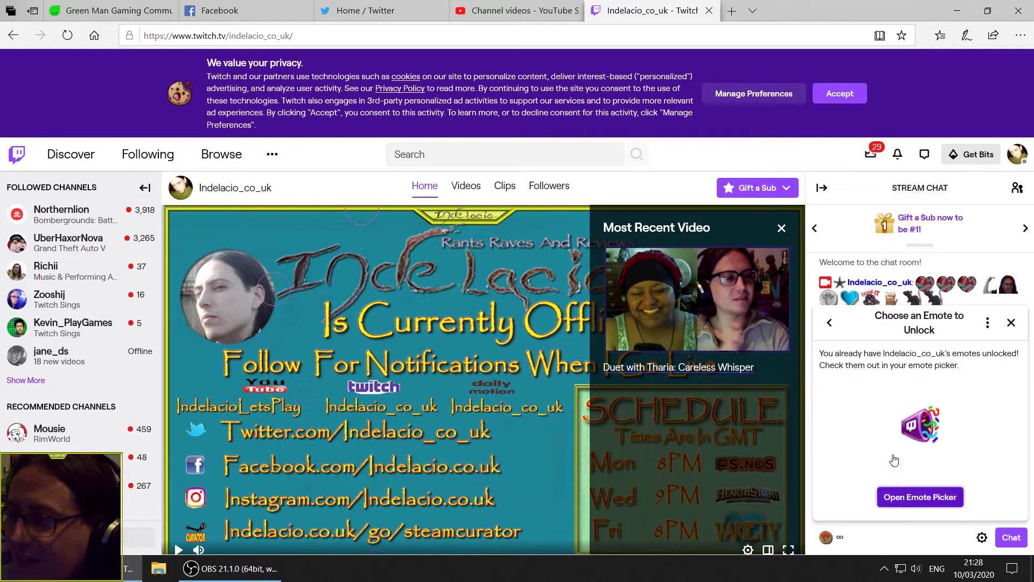
pyautogui.click(922, 495)
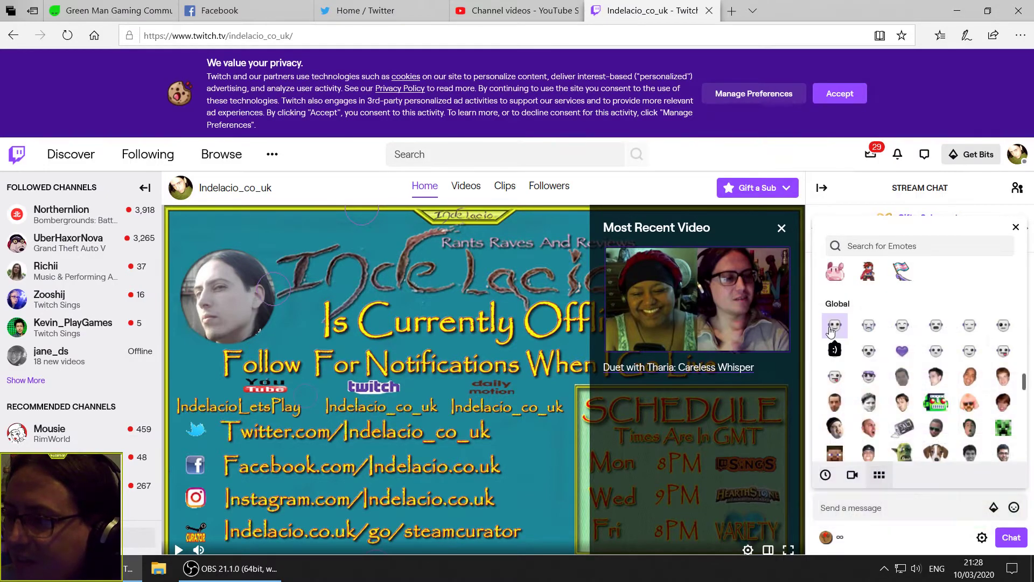
pyautogui.click(1013, 509)
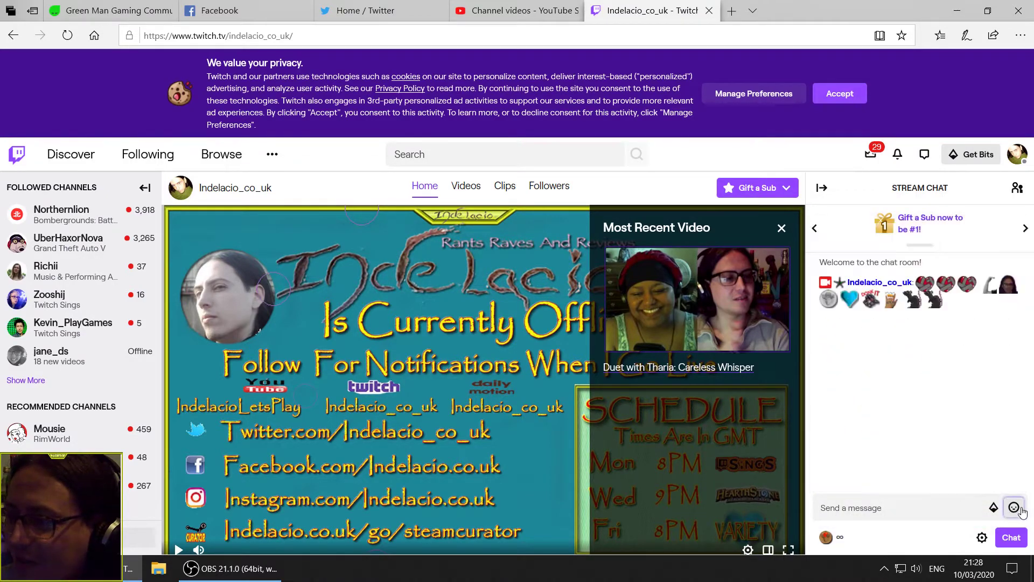
# Step: Preview the sunglasses, Thinking and horizontal flip modifications of indelaD in the Modify a Single Emote reward
pyautogui.click(834, 536)
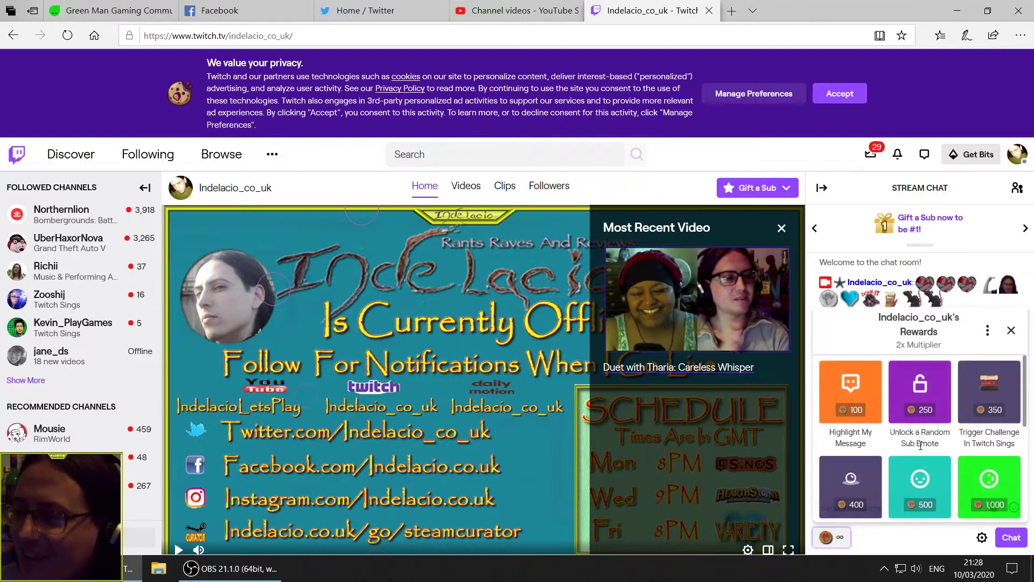
pyautogui.scroll(-1, 926, 412)
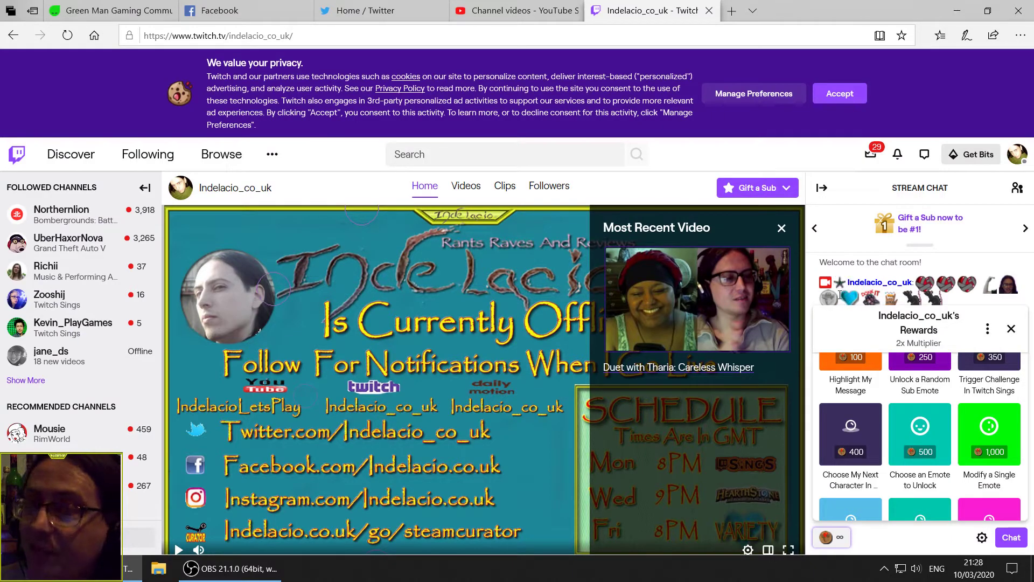
pyautogui.click(979, 424)
pyautogui.click(871, 405)
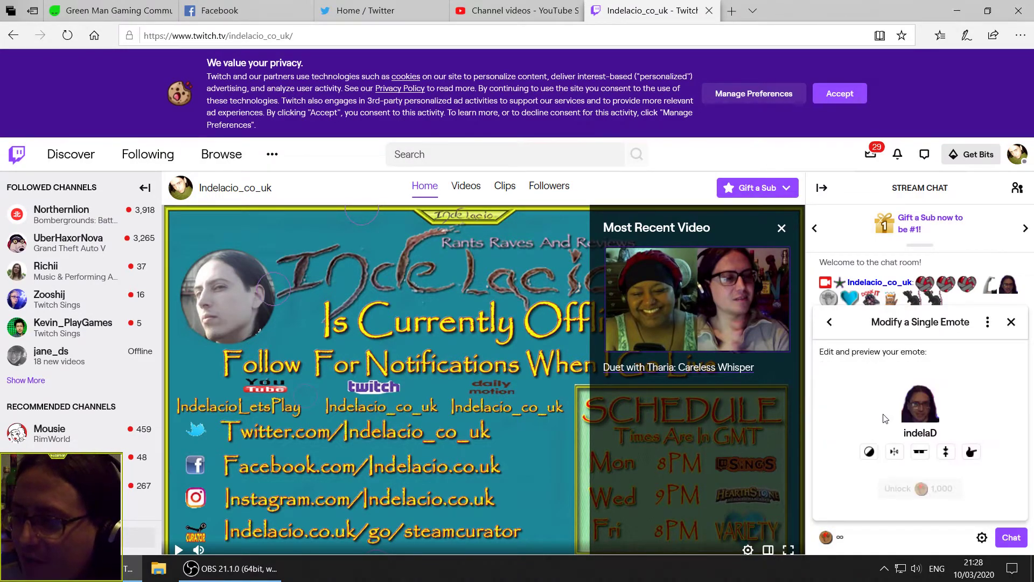
pyautogui.click(916, 450)
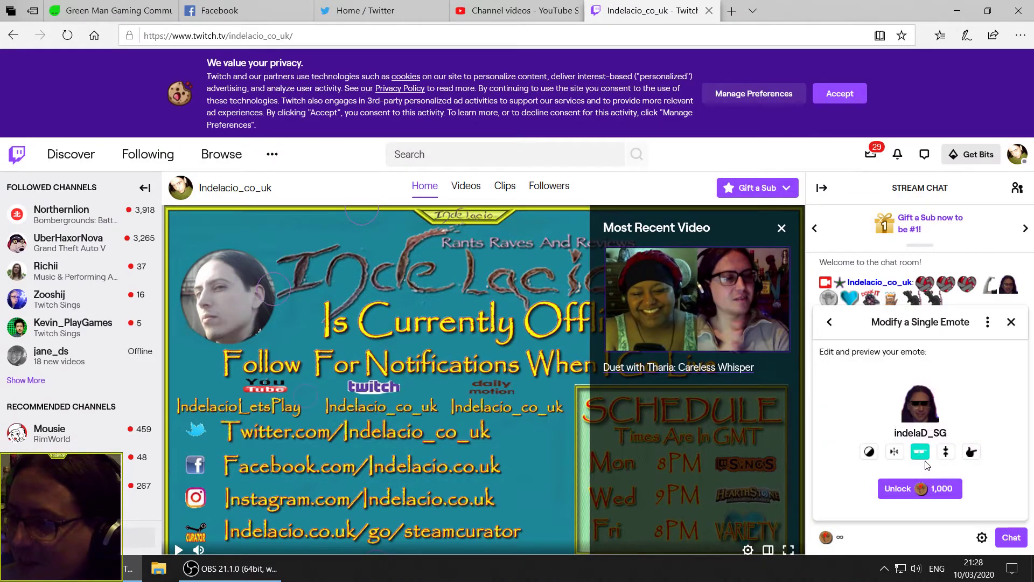
pyautogui.click(974, 455)
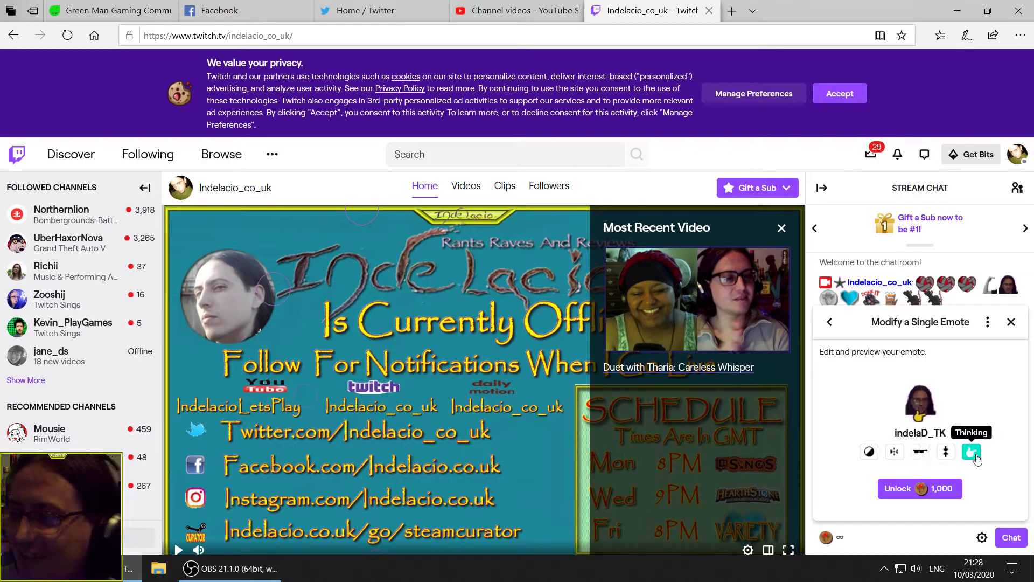
pyautogui.click(900, 458)
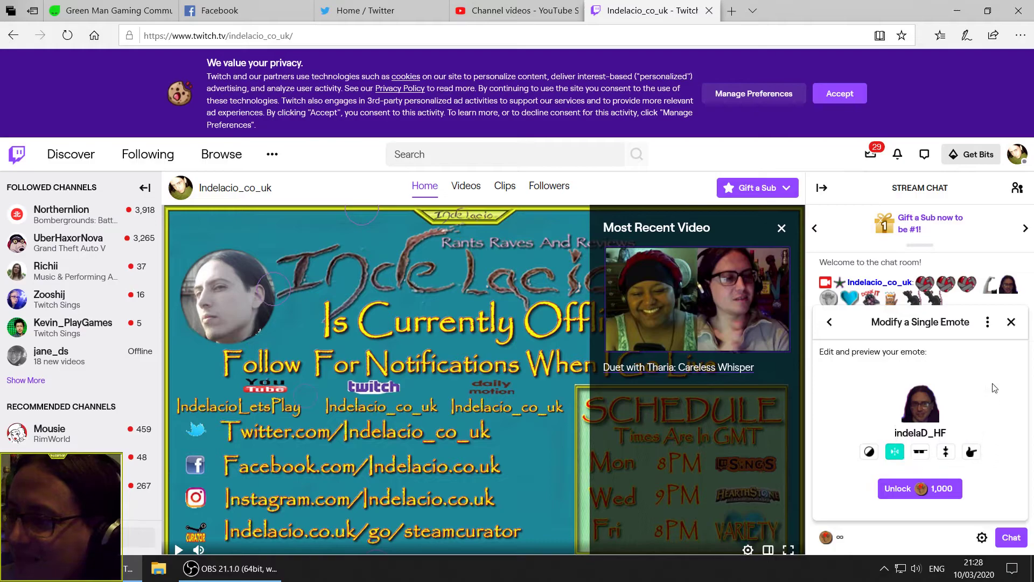
# Step: Unlock the horizontally flipped version of indela7 for 1,000 channel points and dismiss the prompt to share it
pyautogui.click(830, 321)
pyautogui.click(839, 400)
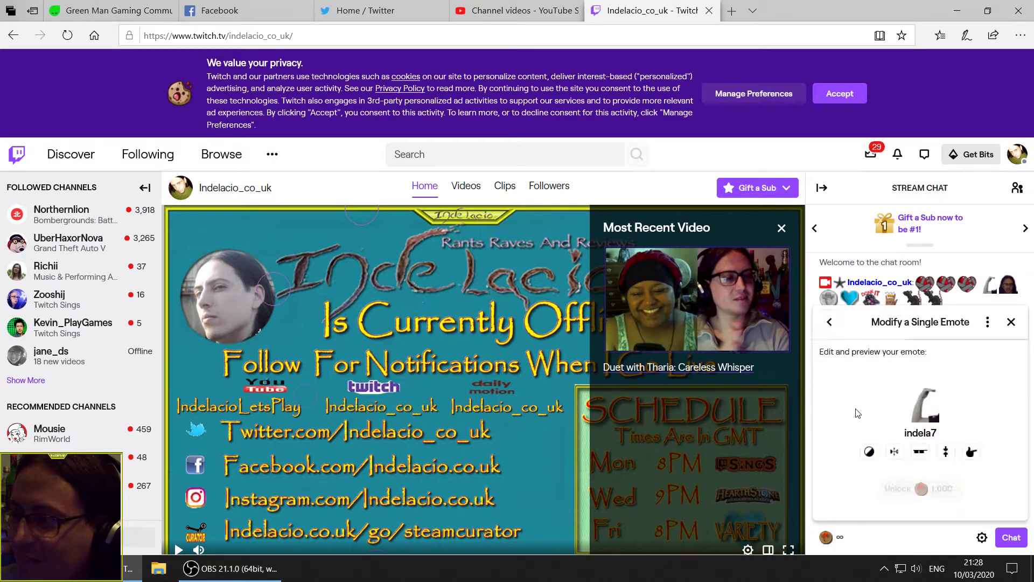
pyautogui.click(893, 451)
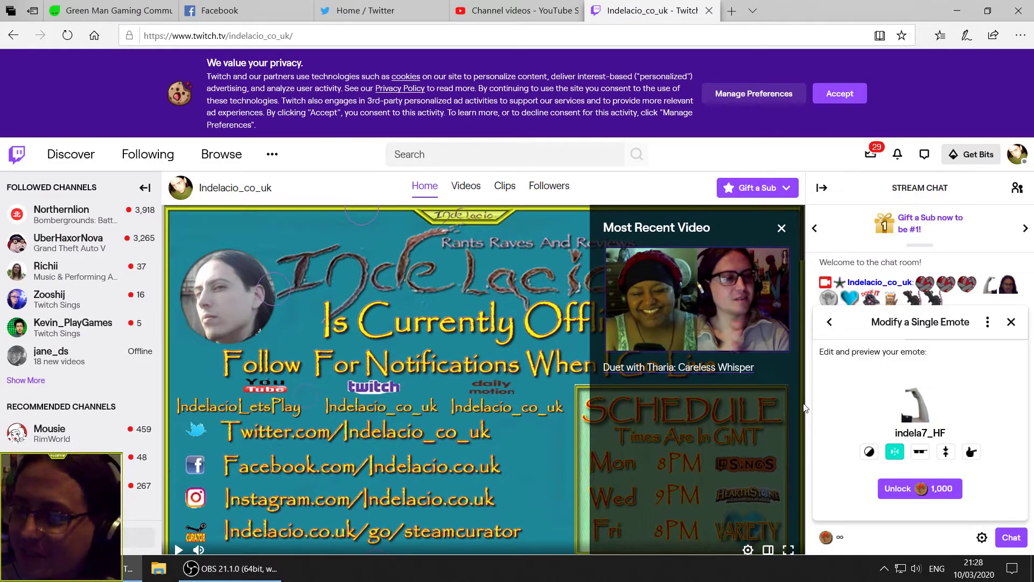
pyautogui.click(914, 482)
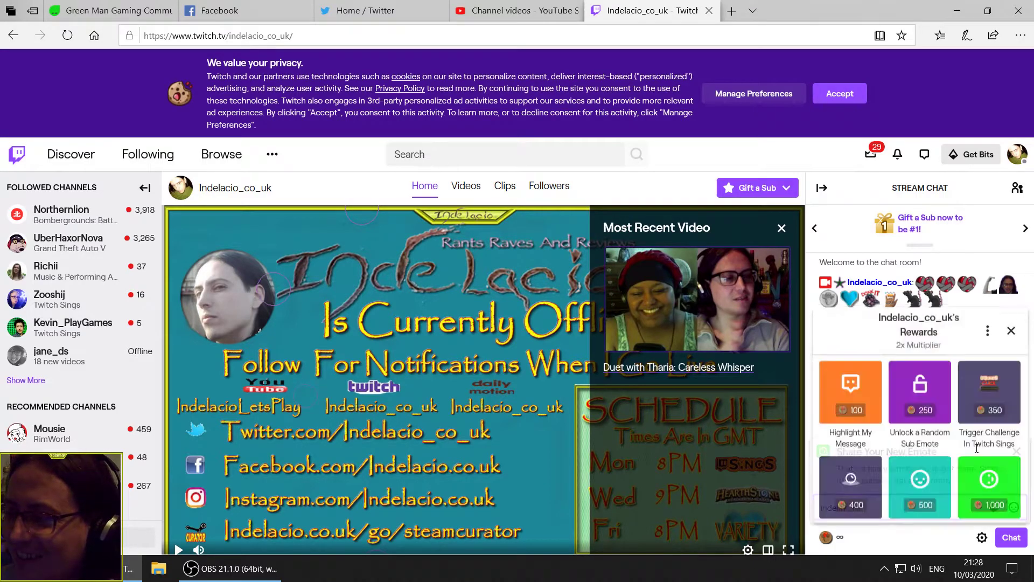
pyautogui.click(1013, 450)
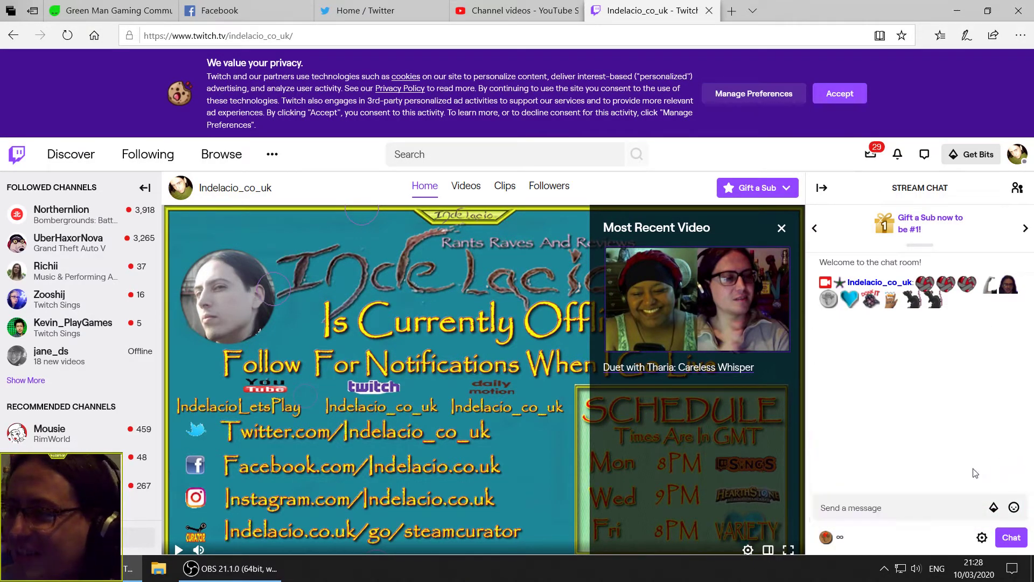
# Step: Send a chat message containing the indelaD emote and the unlocked indela7_HF emote
pyautogui.click(969, 508)
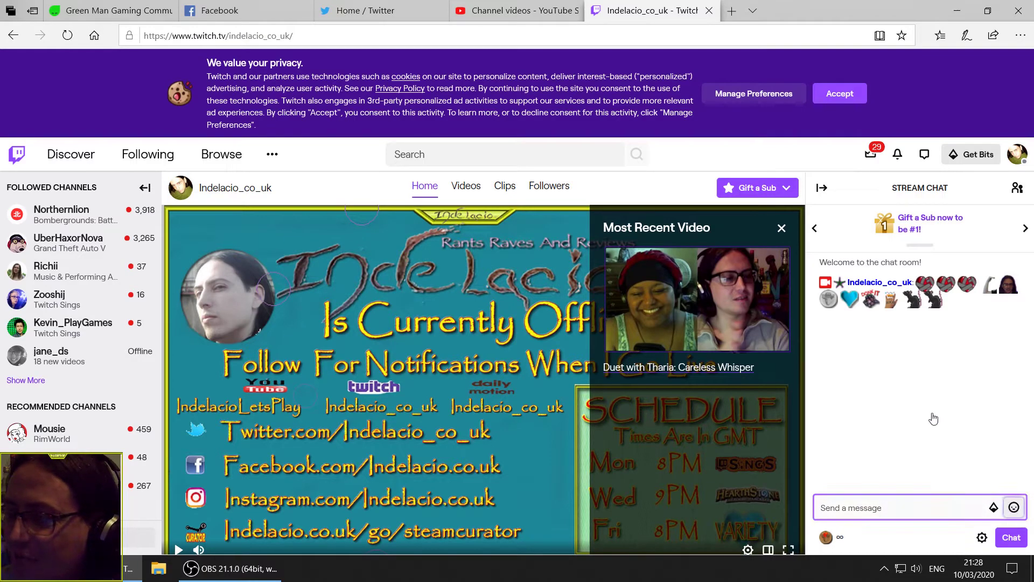
pyautogui.scroll(2, 907, 382)
pyautogui.scroll(3, 907, 382)
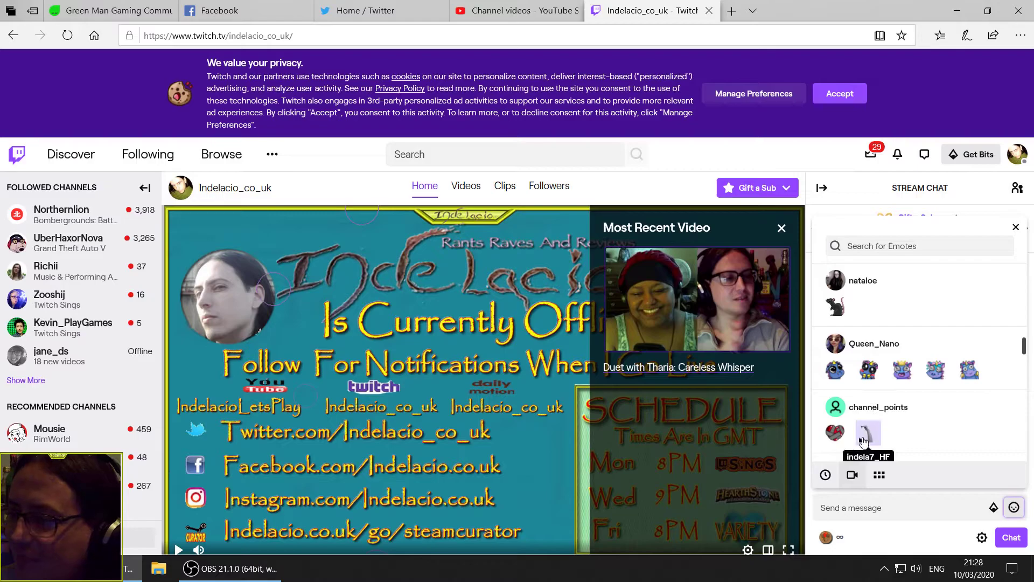
pyautogui.scroll(5, 862, 428)
pyautogui.scroll(5, 862, 420)
pyautogui.click(896, 425)
pyautogui.click(866, 355)
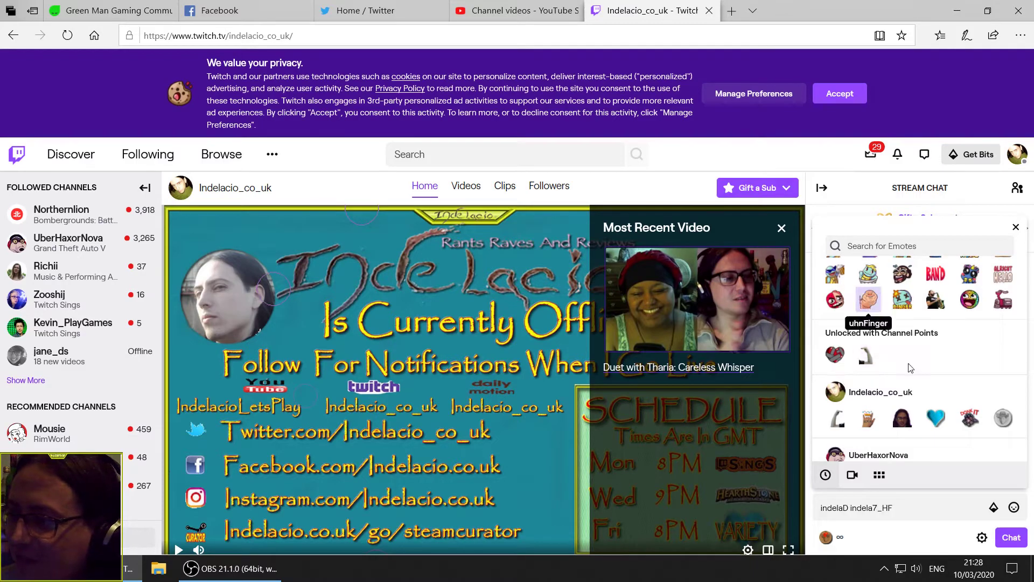
pyautogui.click(1010, 536)
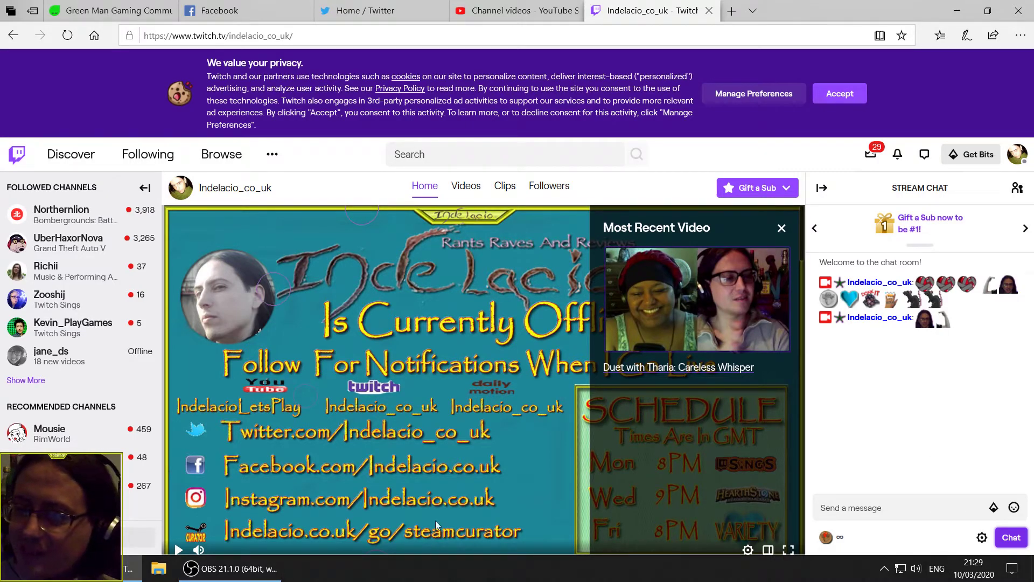
# Step: Look through the channel points rewards down to Gift a random sub, and close the rewards list
pyautogui.click(818, 542)
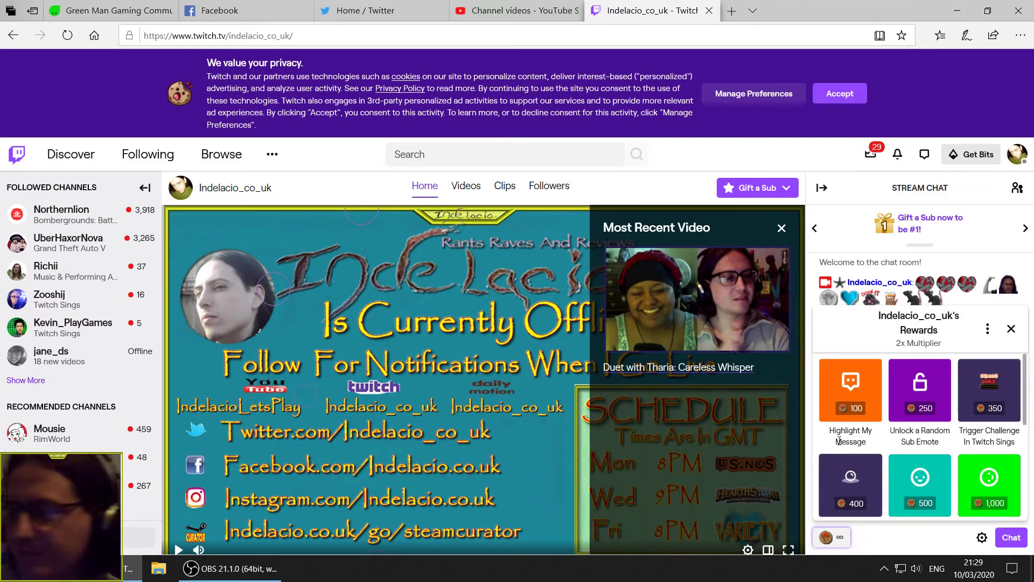
pyautogui.scroll(-1, 884, 416)
pyautogui.scroll(-2, 884, 415)
pyautogui.scroll(-1, 879, 431)
pyautogui.scroll(1, 878, 430)
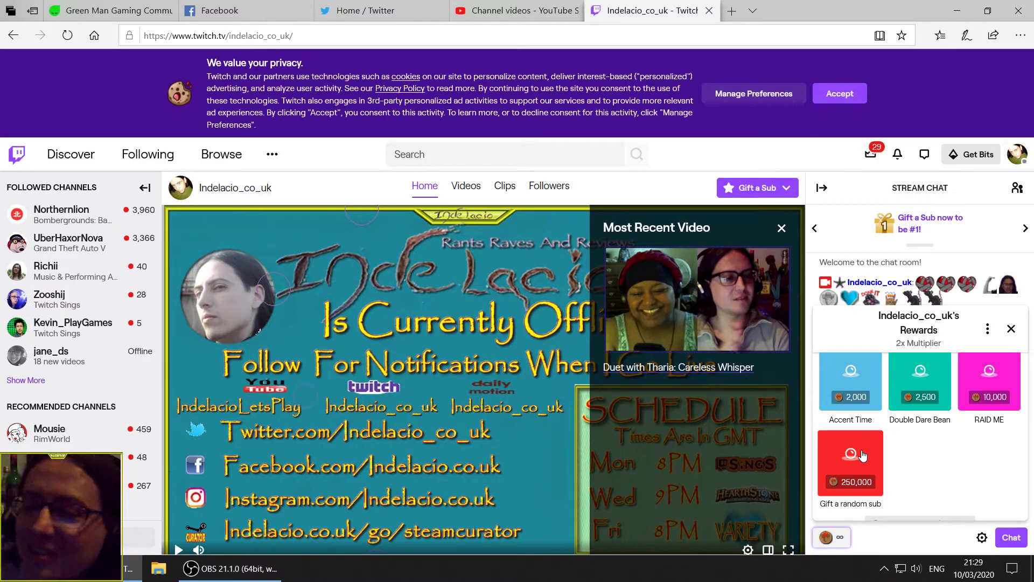
pyautogui.click(1010, 329)
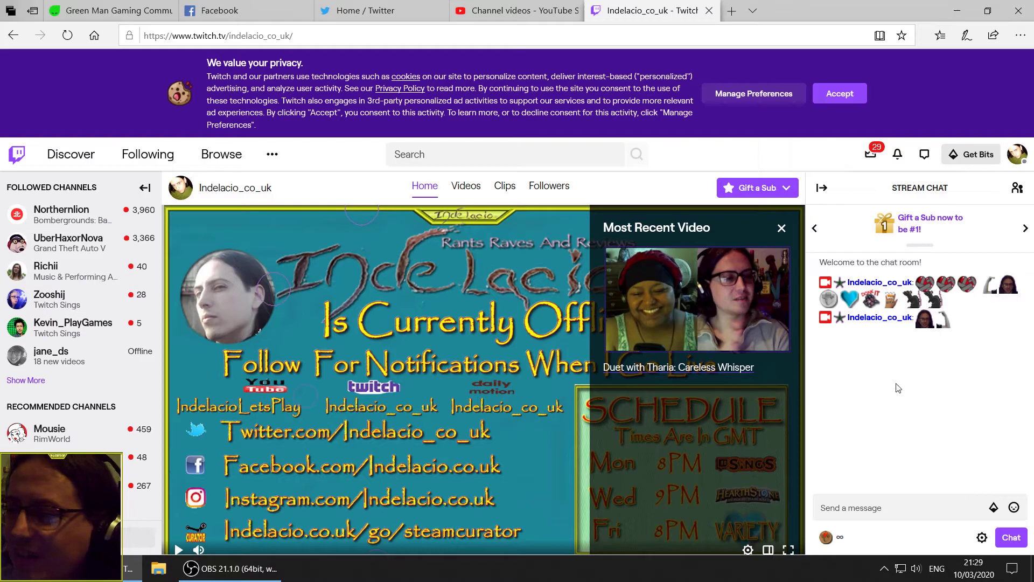
# Step: Open the Manage Rewards page of the channel points settings in the creator dashboard
pyautogui.click(1017, 155)
pyautogui.click(970, 298)
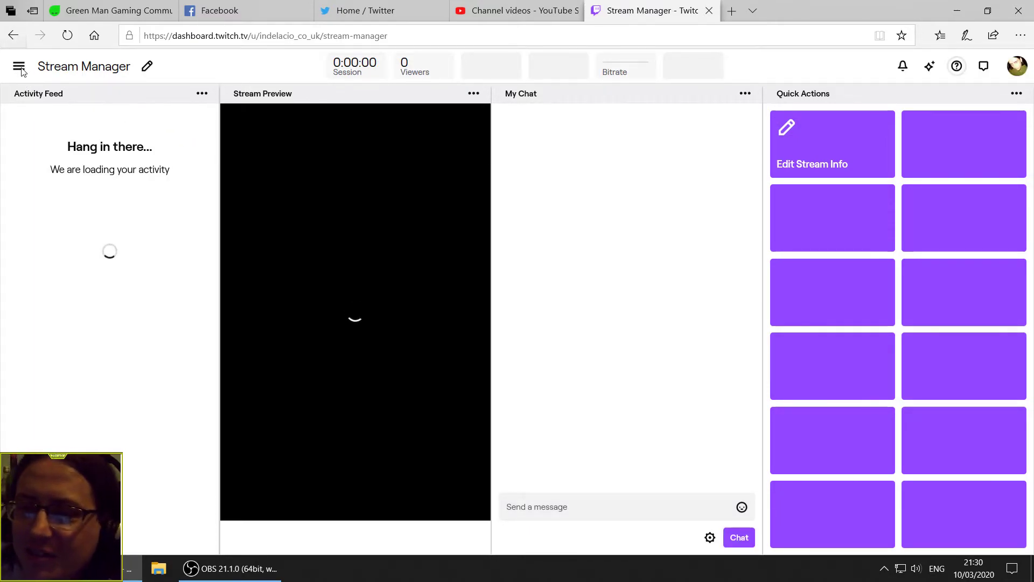
pyautogui.click(19, 69)
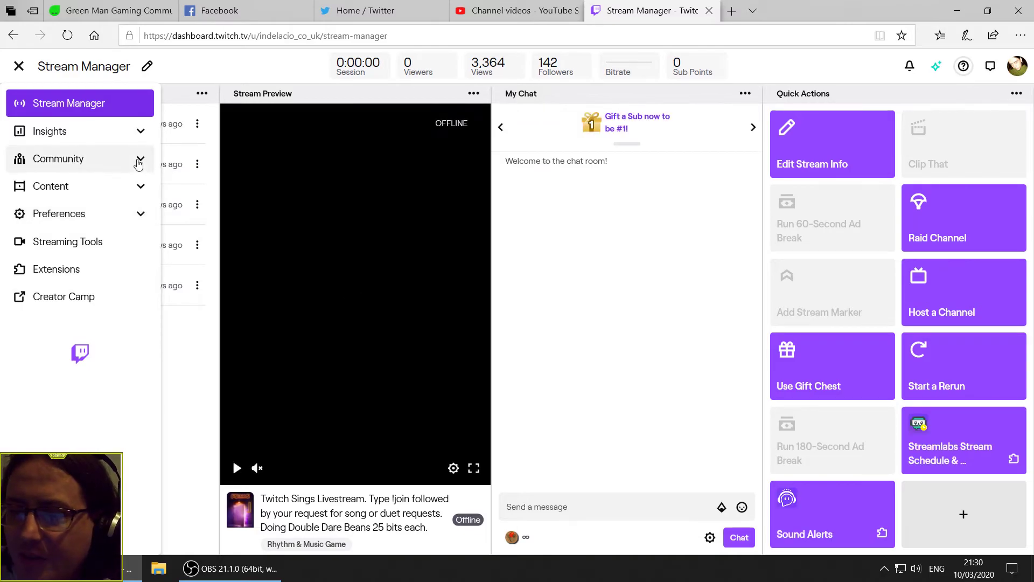
pyautogui.click(139, 163)
pyautogui.click(74, 240)
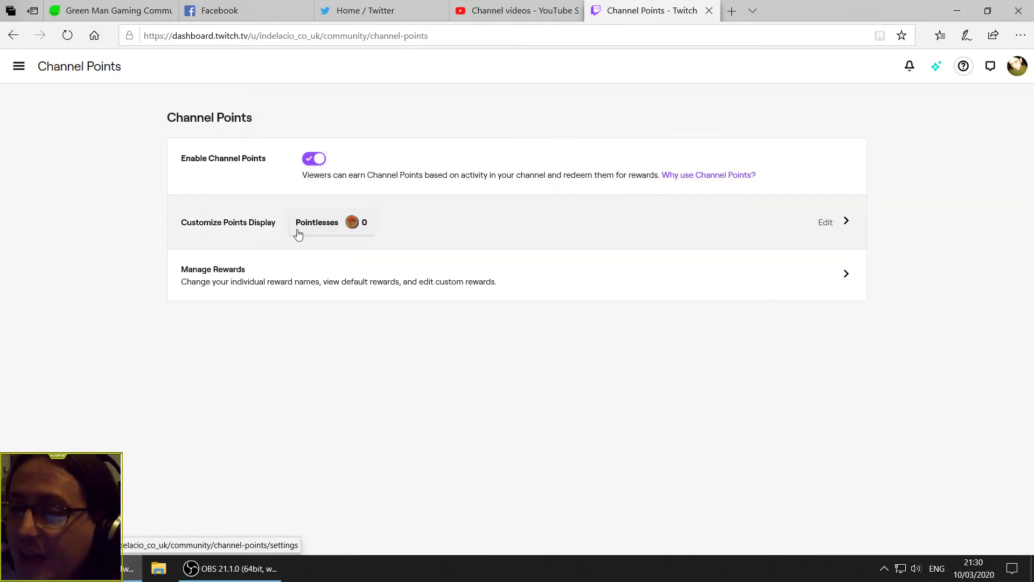
pyautogui.click(803, 287)
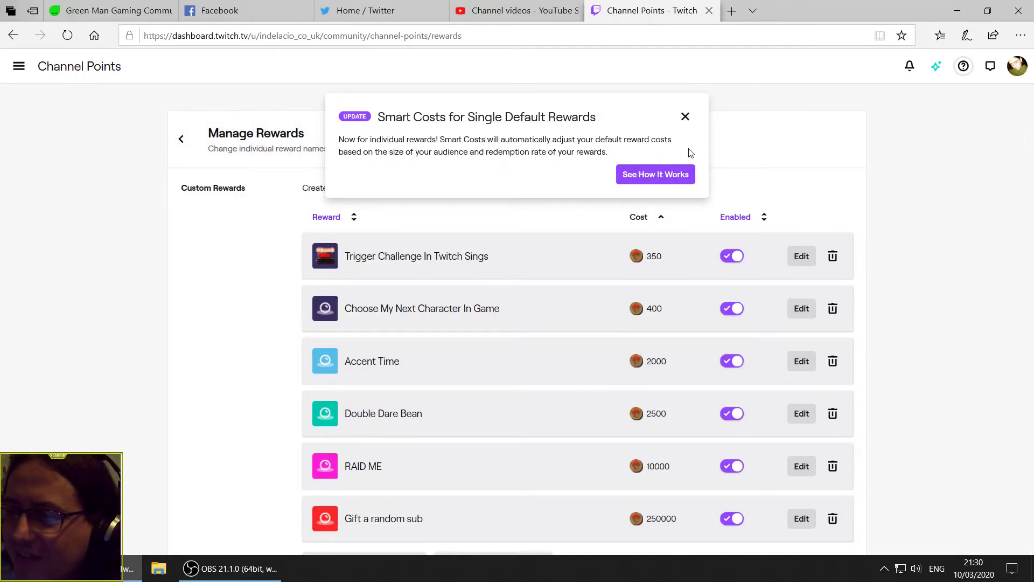
# Step: Look through the custom and default channel points rewards, checking their costs and whether each is enabled
pyautogui.scroll(-3, 547, 261)
pyautogui.scroll(-5, 547, 263)
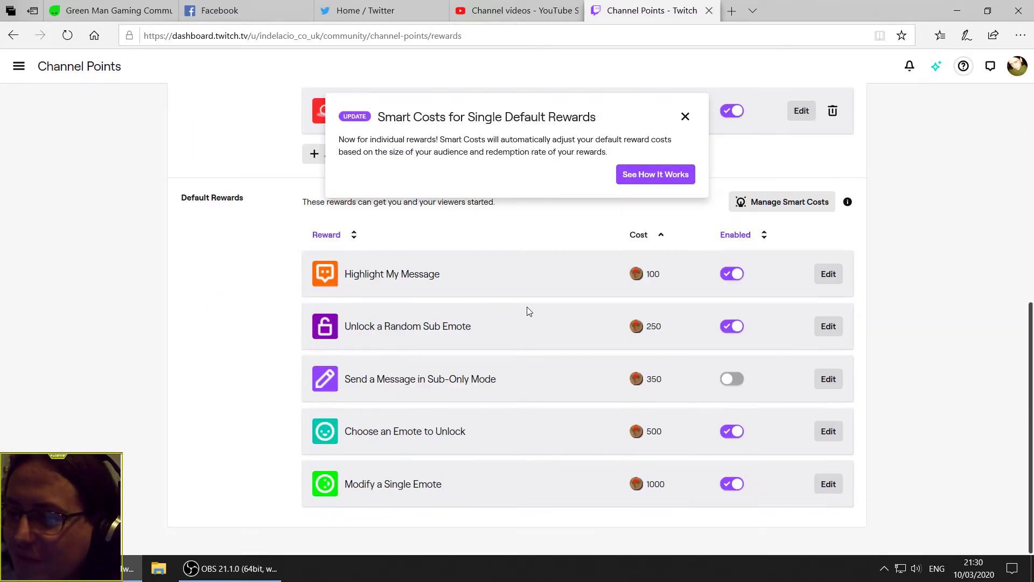
pyautogui.scroll(2, 480, 346)
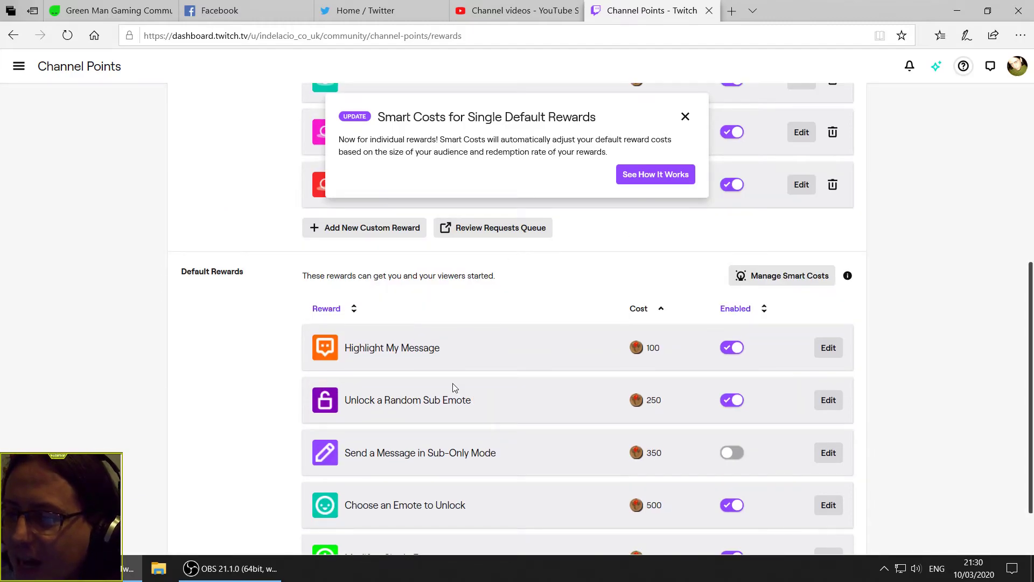
pyautogui.scroll(-2, 481, 290)
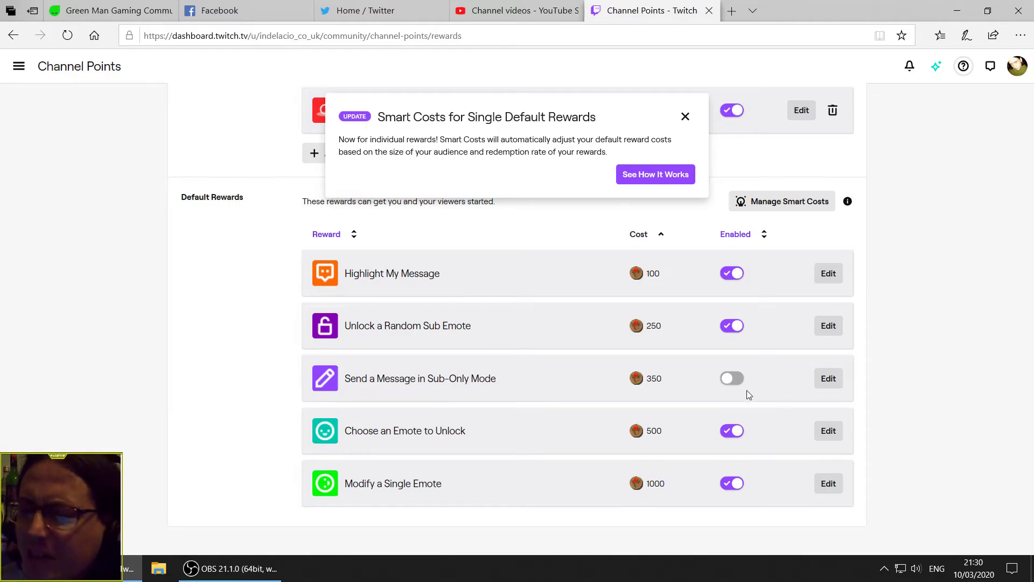
pyautogui.scroll(8, 601, 404)
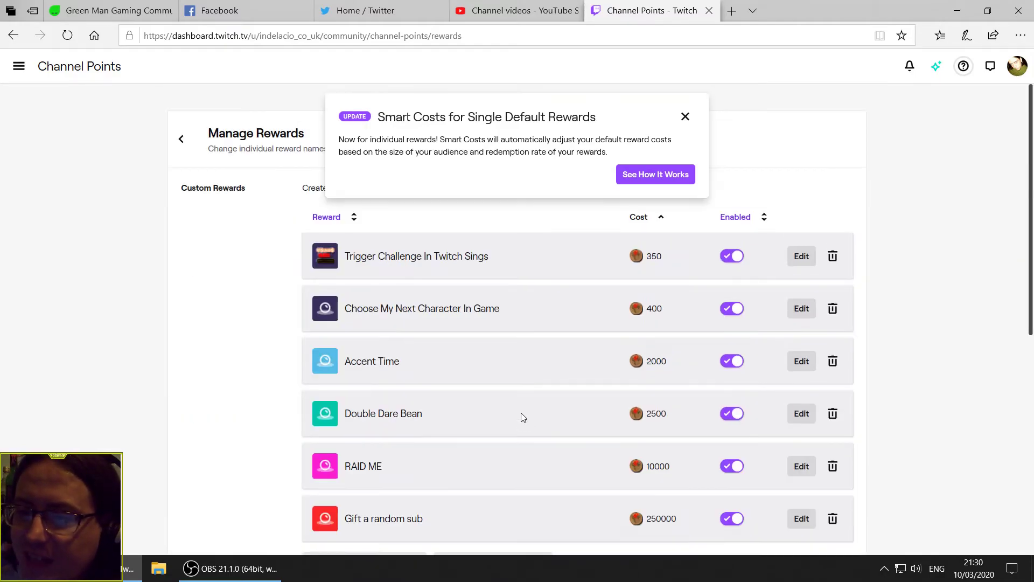
# Step: Open the configuration of the activated Sound Alerts extension from the channel's own extensions
pyautogui.click(23, 70)
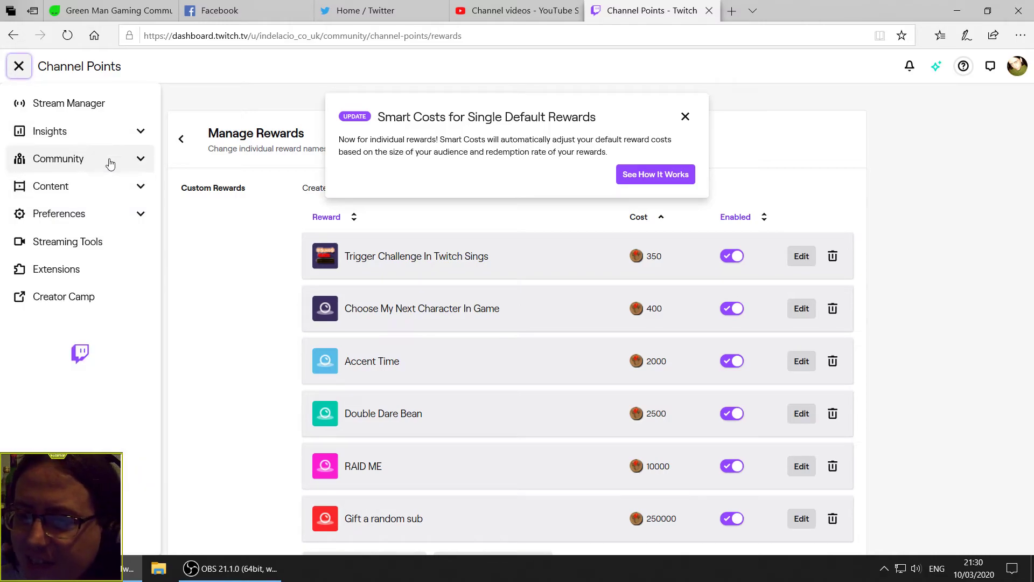
pyautogui.click(76, 269)
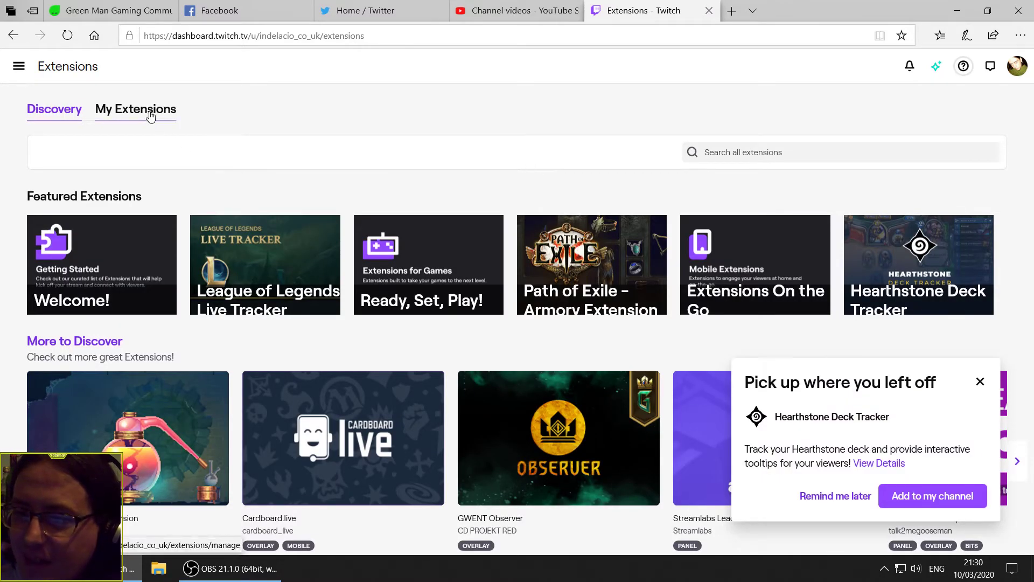
pyautogui.click(150, 115)
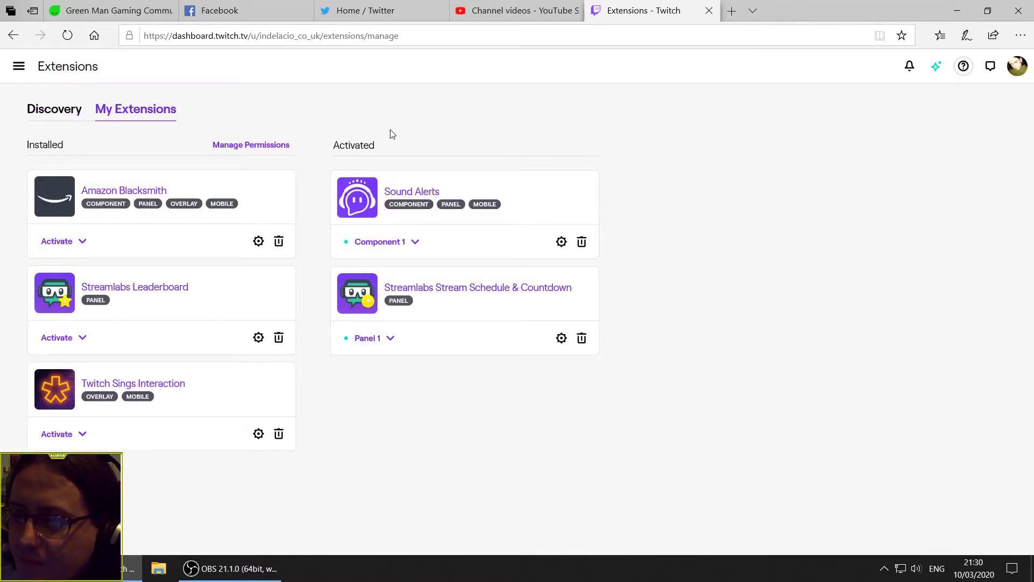
pyautogui.click(412, 198)
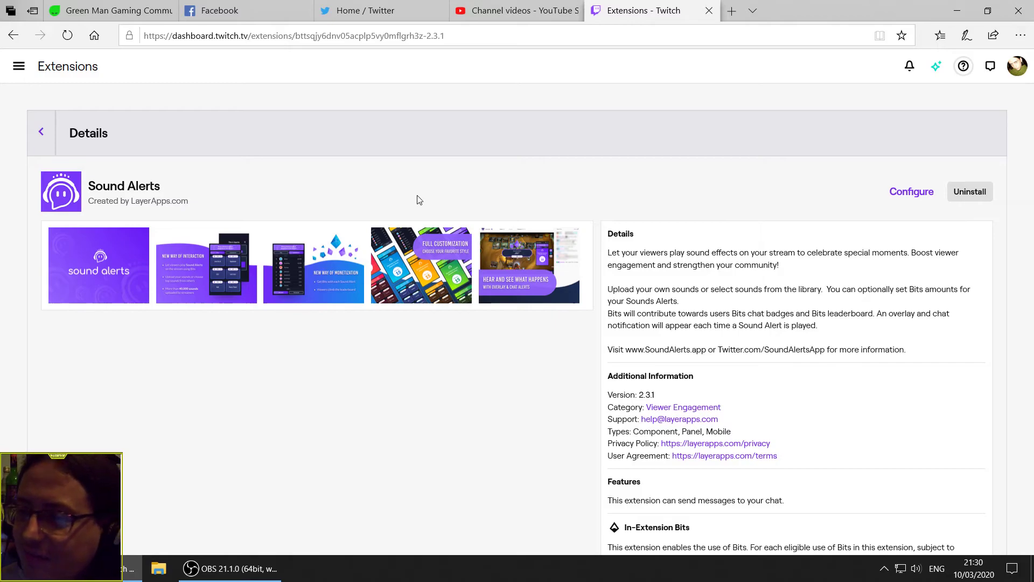
pyautogui.click(892, 194)
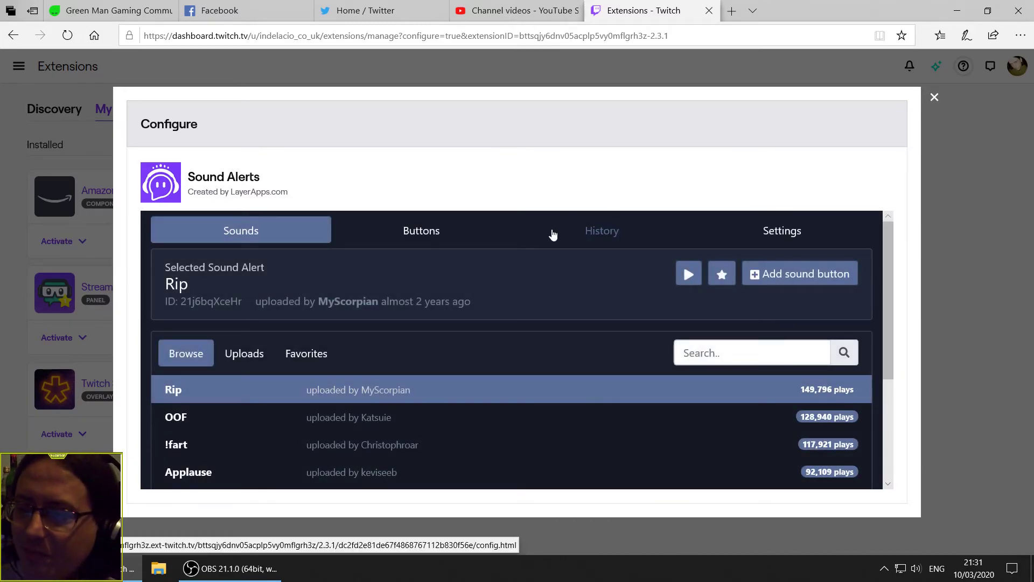
# Step: Look through the Sound Alerts public sound library and the channel's sound buttons with their Bits prices
pyautogui.scroll(-3, 471, 315)
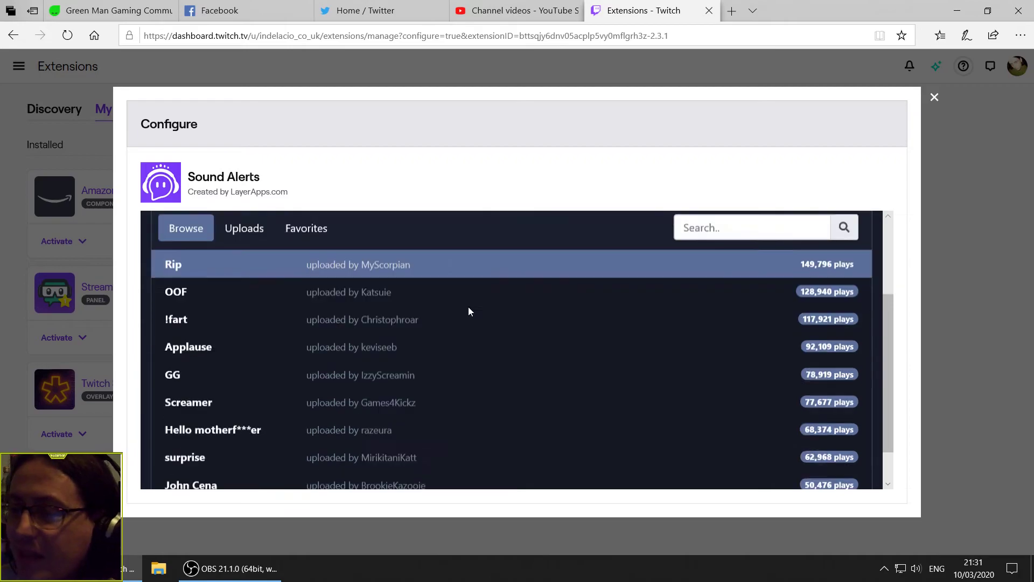
pyautogui.scroll(3, 287, 399)
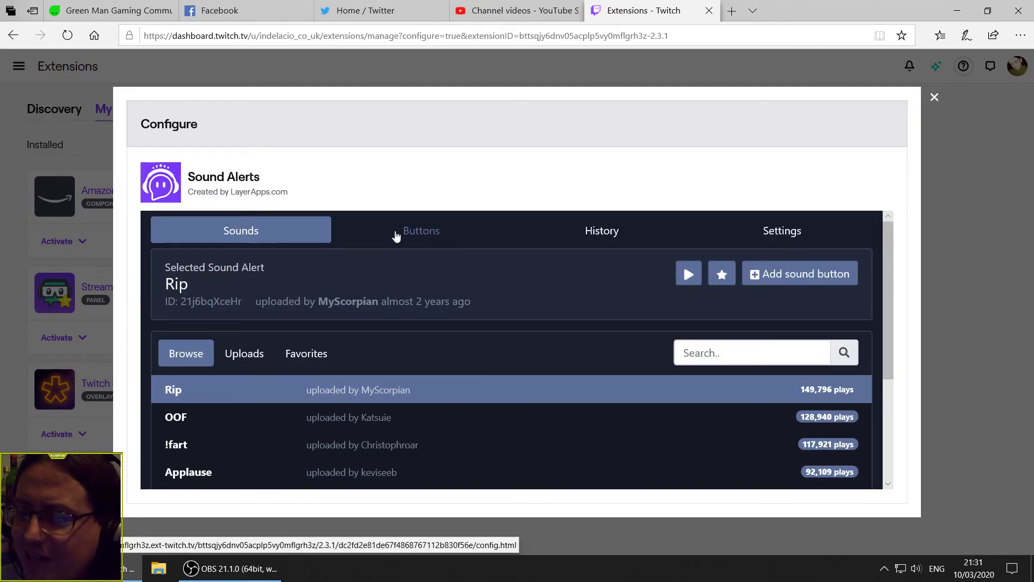
pyautogui.click(410, 236)
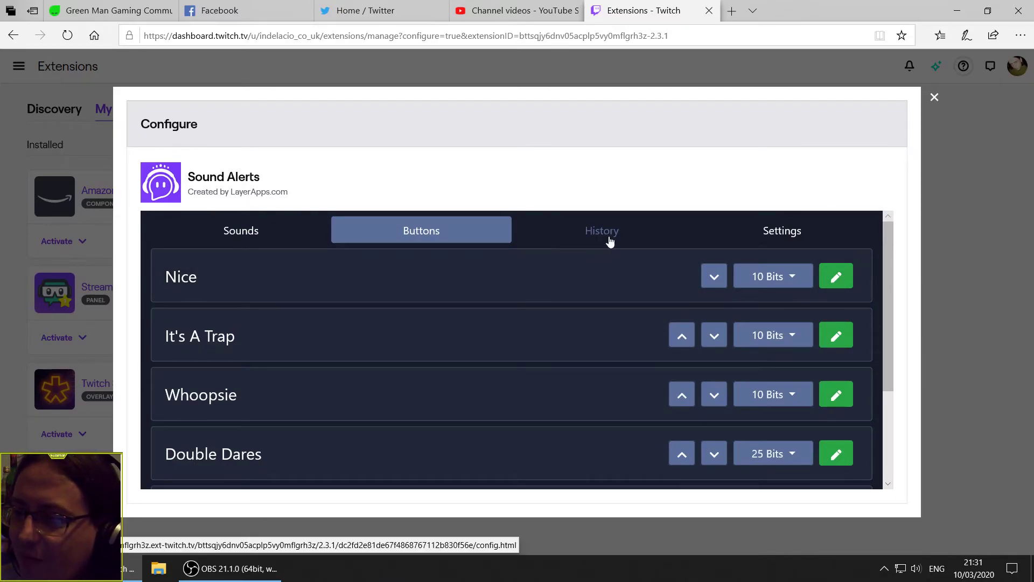
pyautogui.scroll(-2, 473, 275)
pyautogui.scroll(-1, 557, 315)
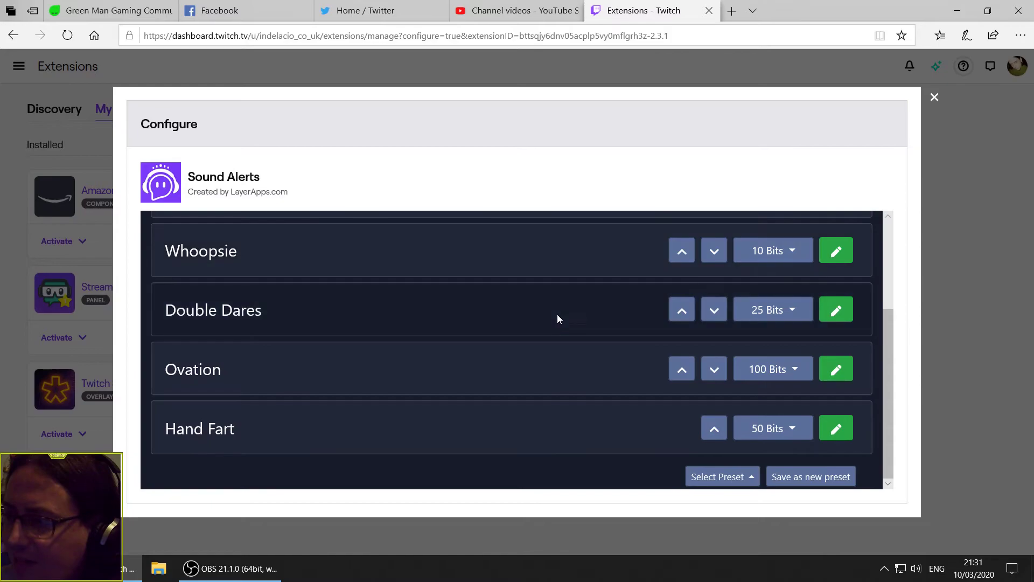
pyautogui.scroll(3, 342, 301)
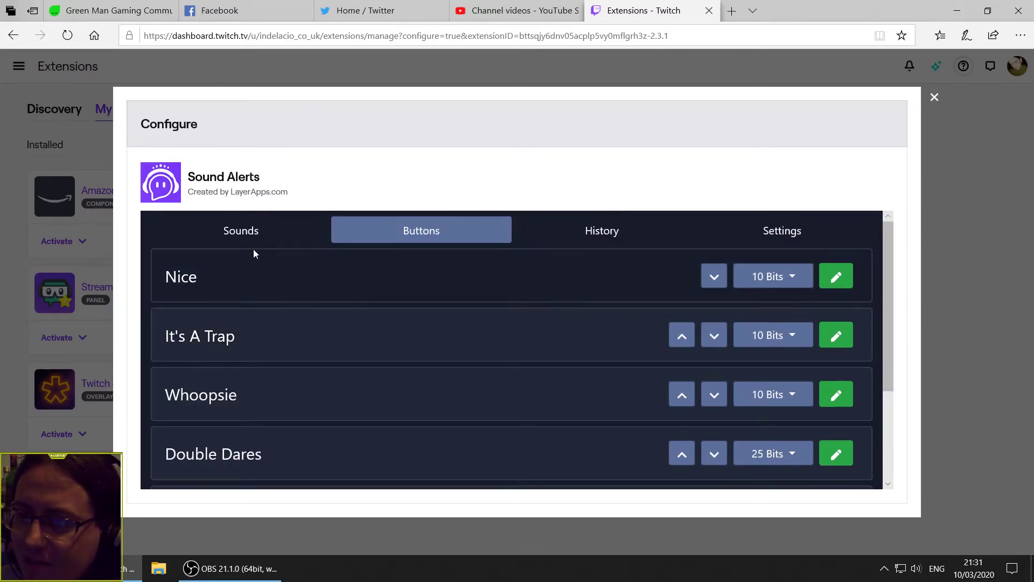
# Step: Show the channel's uploaded sounds in Sound Alerts and play Double Dares
pyautogui.click(258, 235)
pyautogui.click(239, 355)
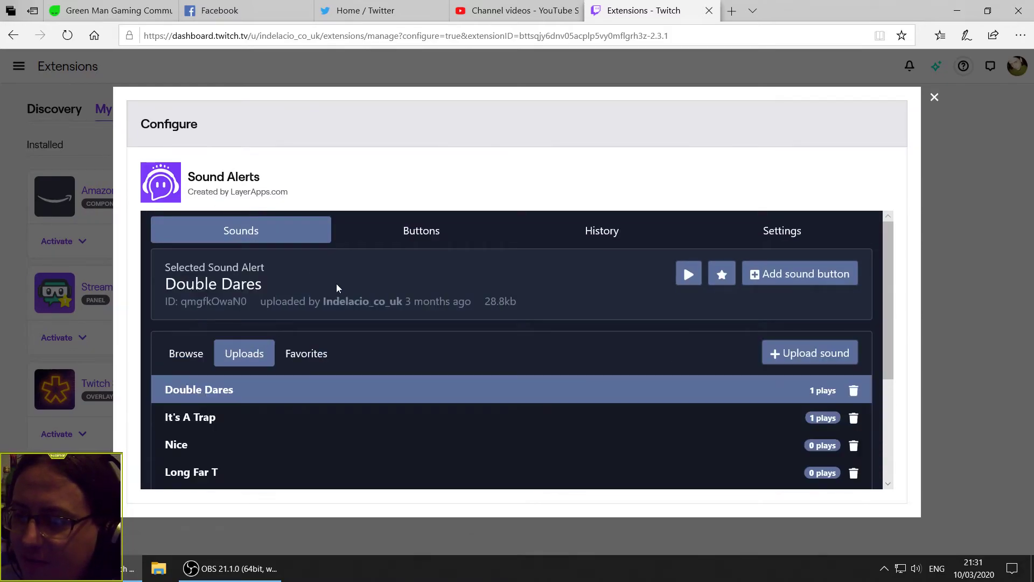
pyautogui.scroll(-3, 459, 248)
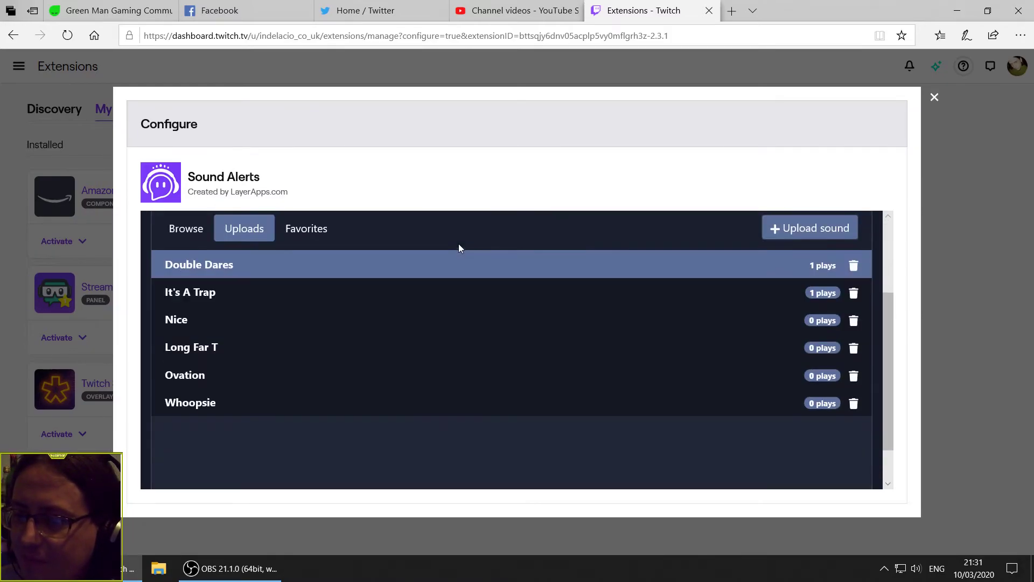
pyautogui.doubleClick(209, 268)
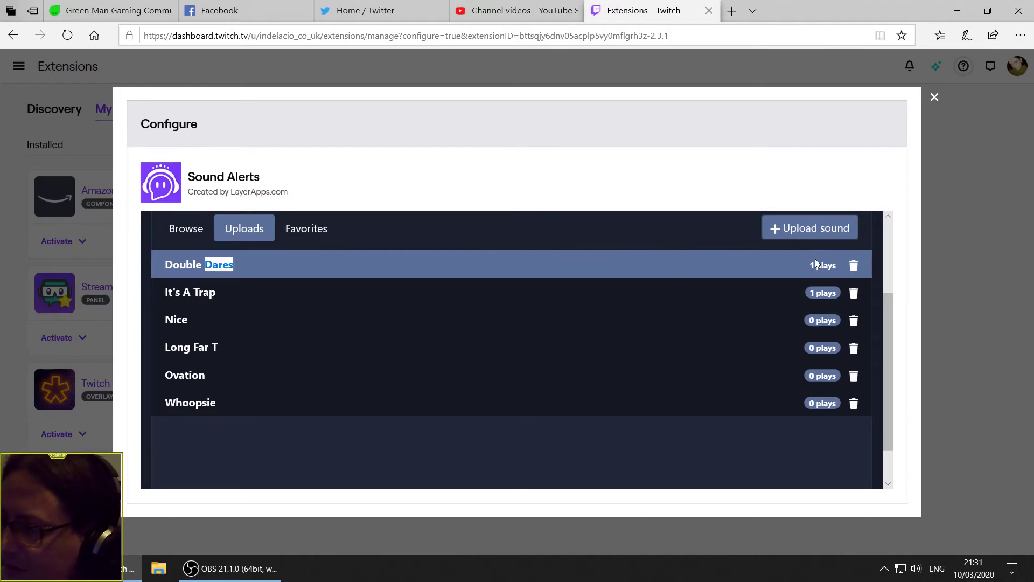
pyautogui.scroll(3, 484, 390)
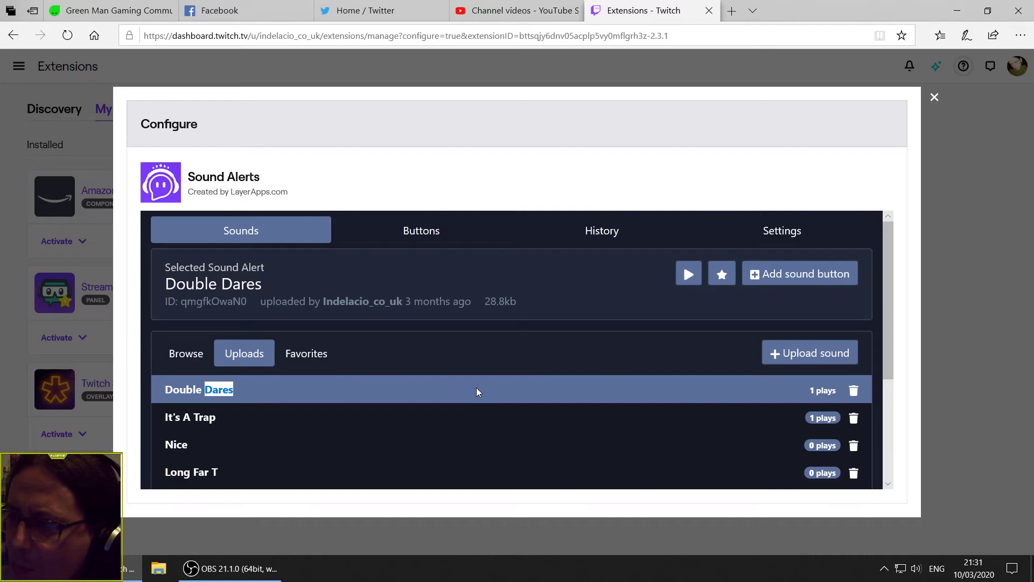
pyautogui.click(689, 277)
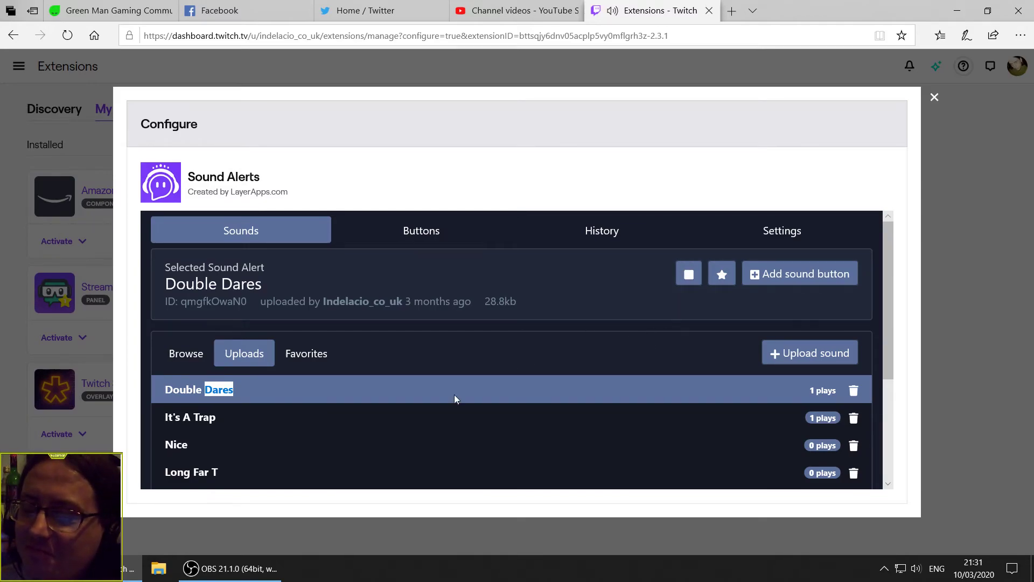
# Step: Play the uploaded sounds It's A Trap, Nice and Long Far T
pyautogui.click(216, 421)
pyautogui.click(689, 274)
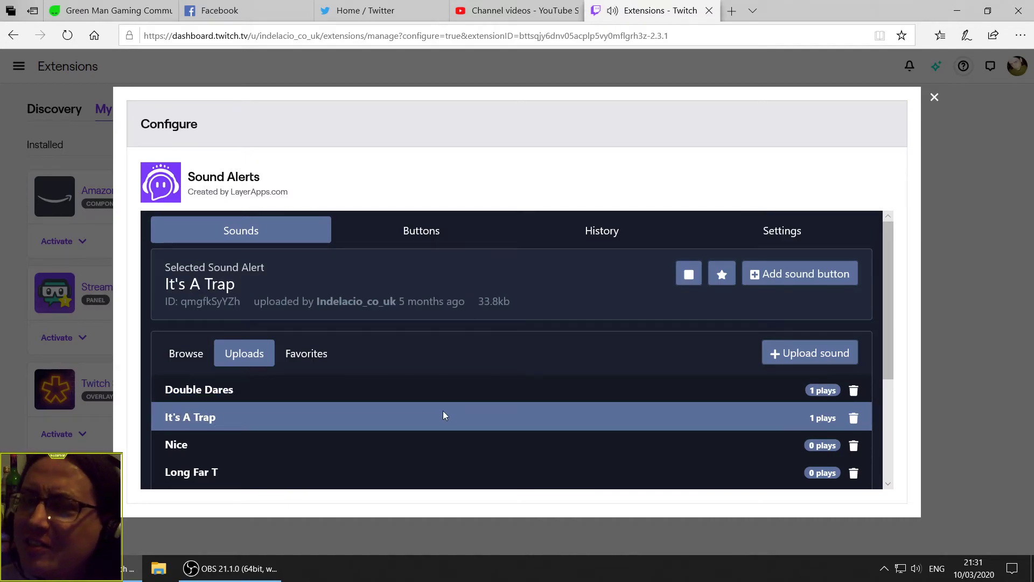
pyautogui.click(240, 448)
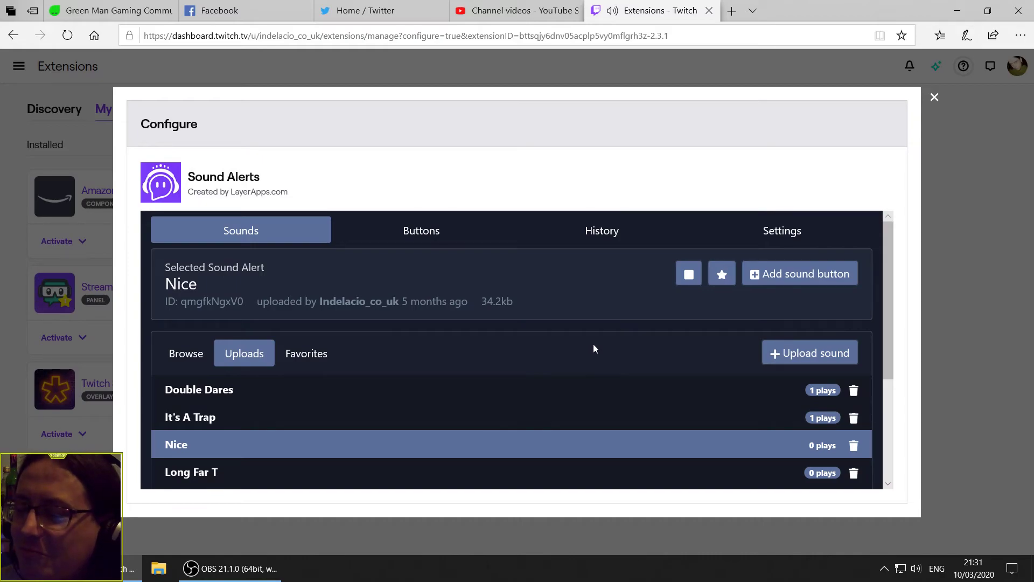
pyautogui.scroll(-2, 392, 352)
pyautogui.click(295, 388)
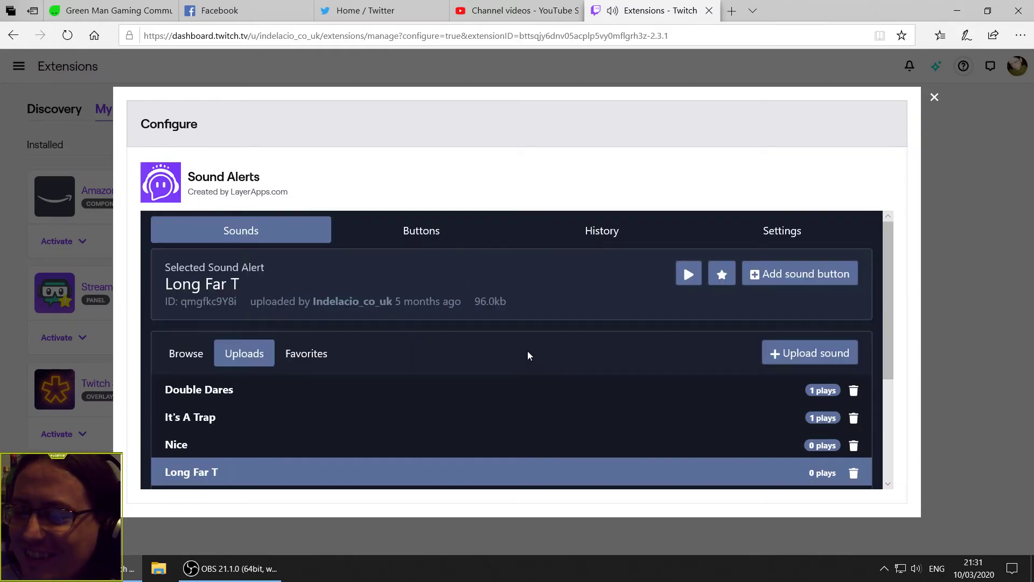
pyautogui.click(688, 274)
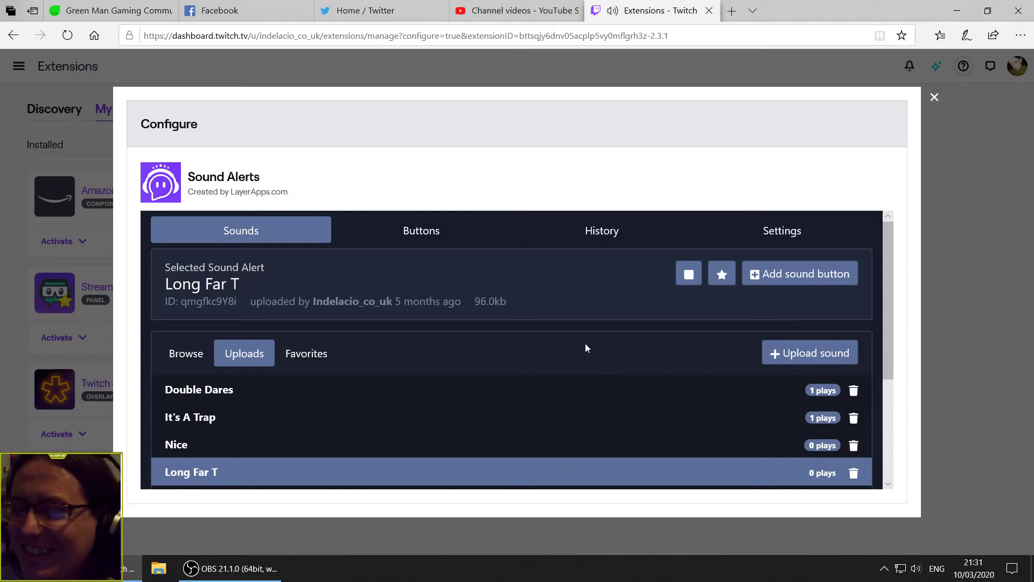
# Step: Play the uploaded sounds Ovation and Whoopsie
pyautogui.scroll(-3, 585, 343)
pyautogui.click(506, 375)
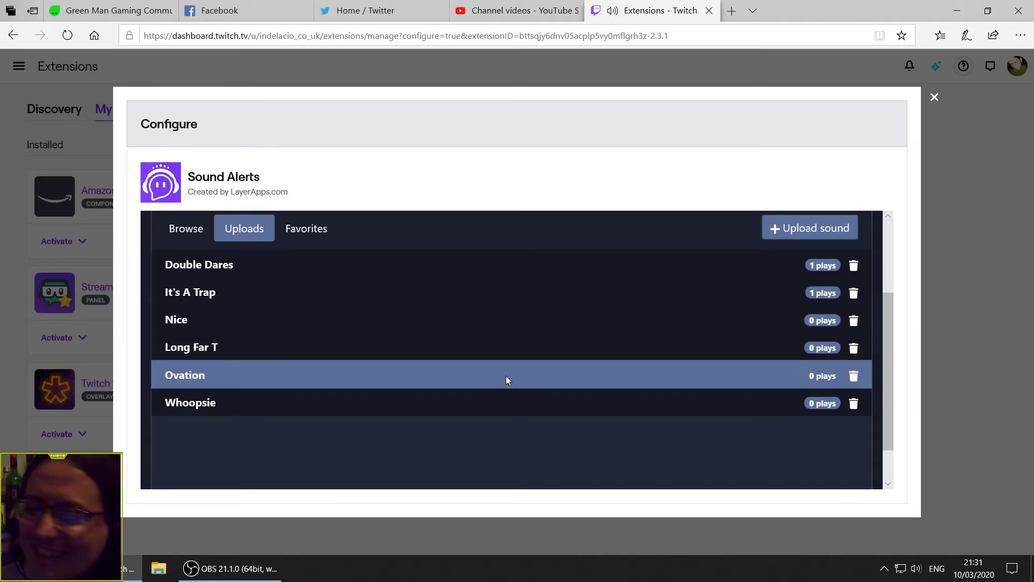
pyautogui.click(688, 274)
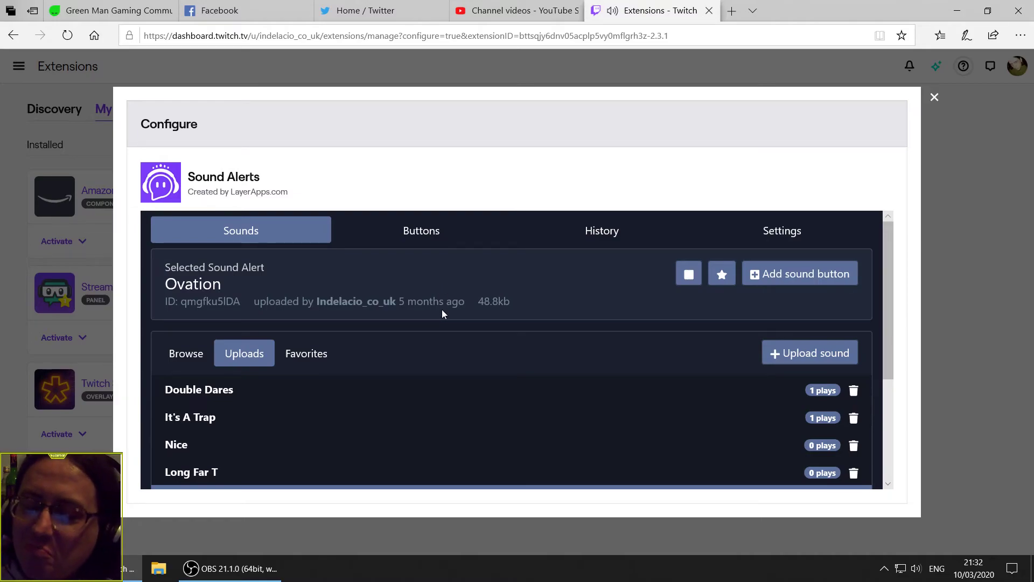
pyautogui.scroll(-3, 358, 402)
pyautogui.click(351, 365)
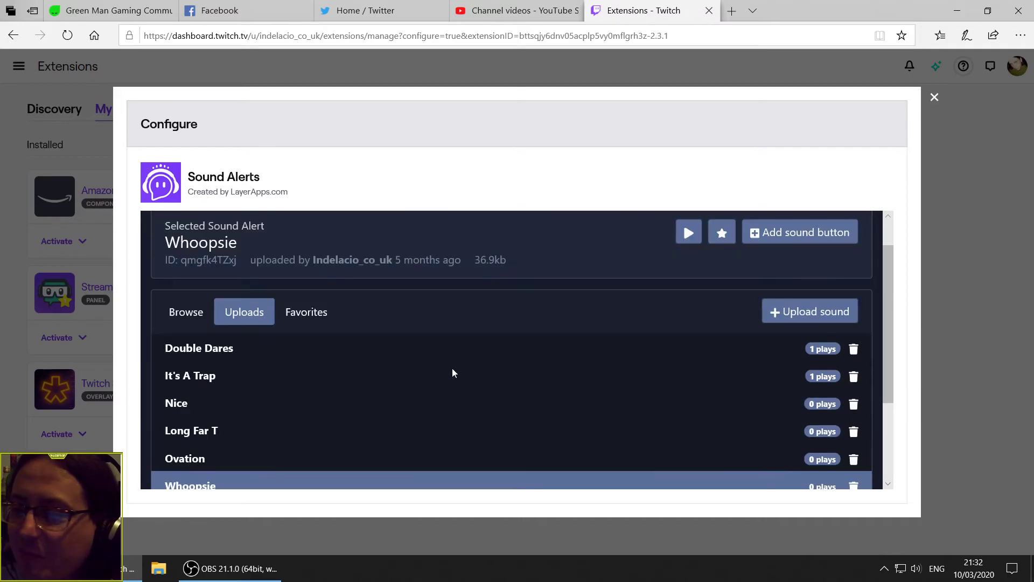
pyautogui.click(687, 282)
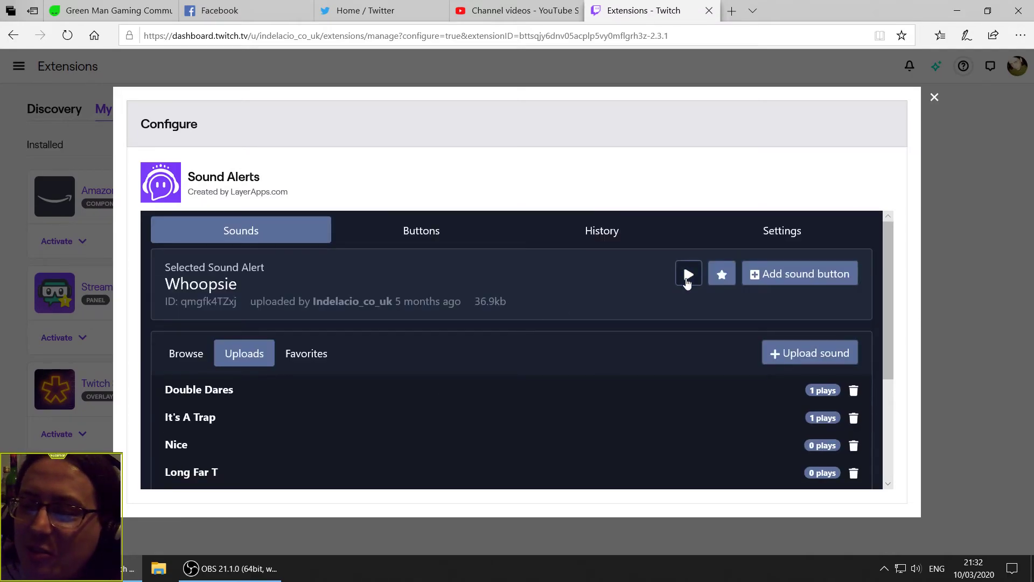
pyautogui.click(687, 282)
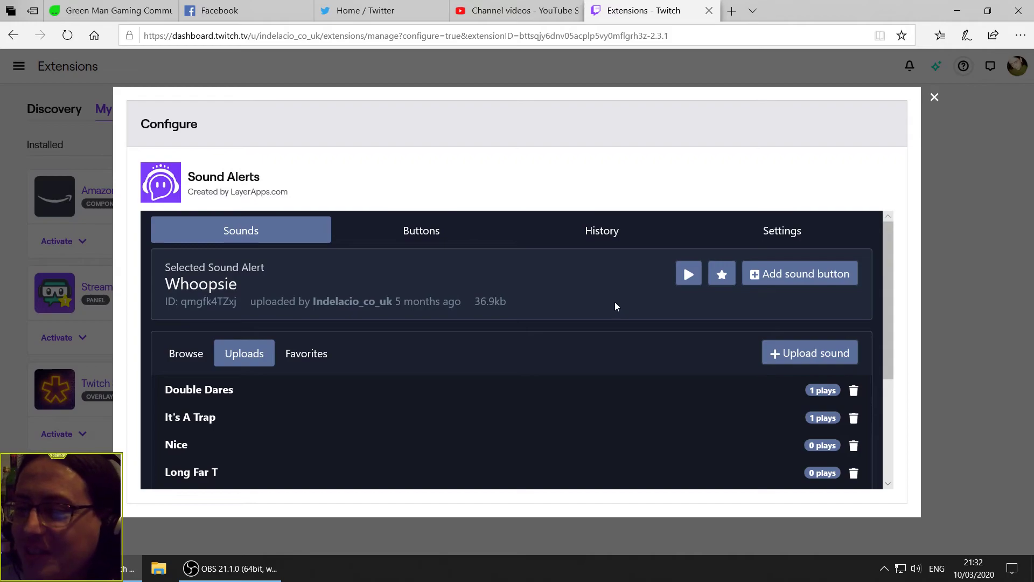
# Step: Review the sound alert buttons and their Bits prices from Nice down to Hand Fart
pyautogui.click(424, 232)
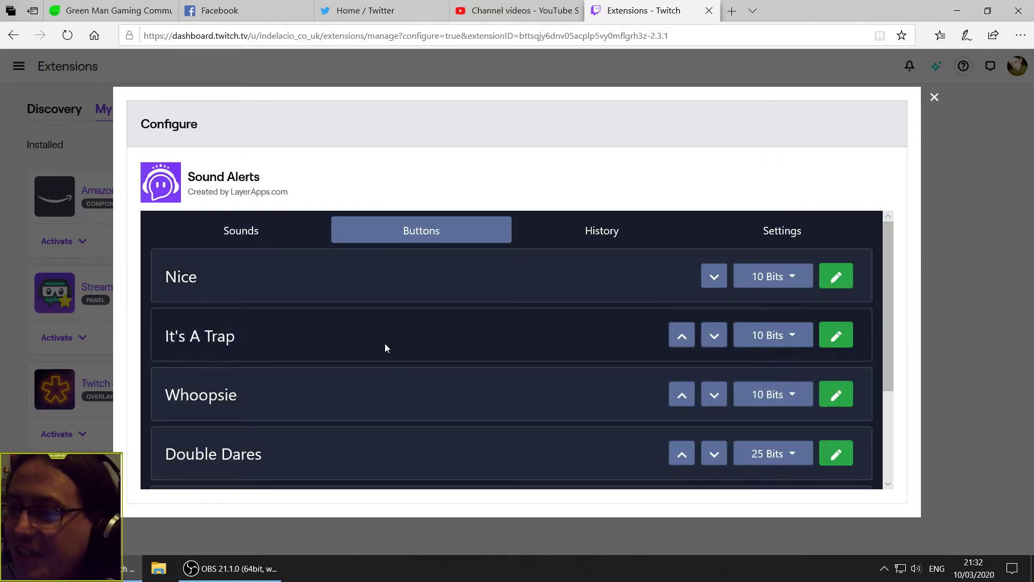
pyautogui.scroll(-1, 385, 345)
pyautogui.scroll(-1, 375, 358)
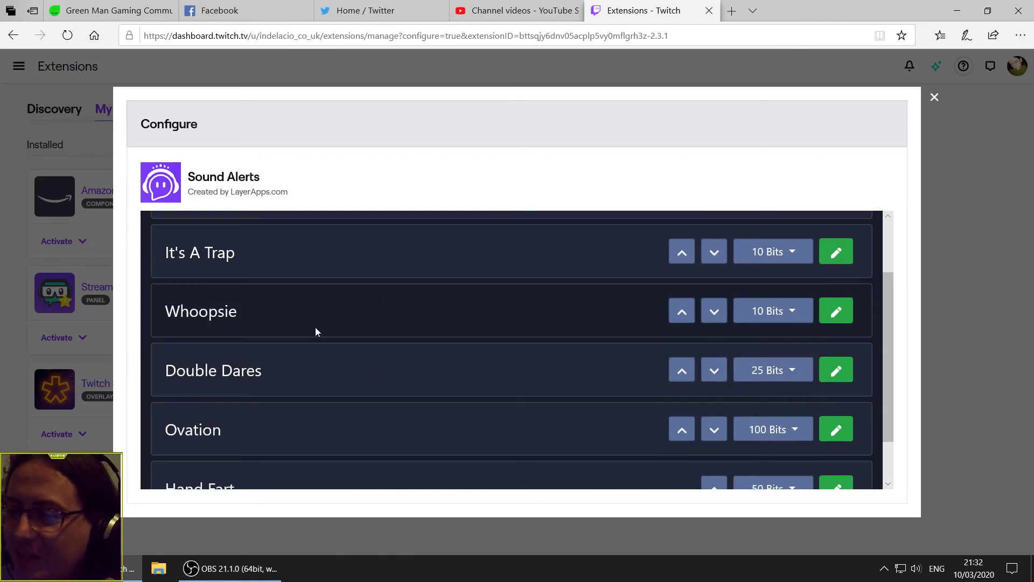
pyautogui.scroll(-1, 358, 388)
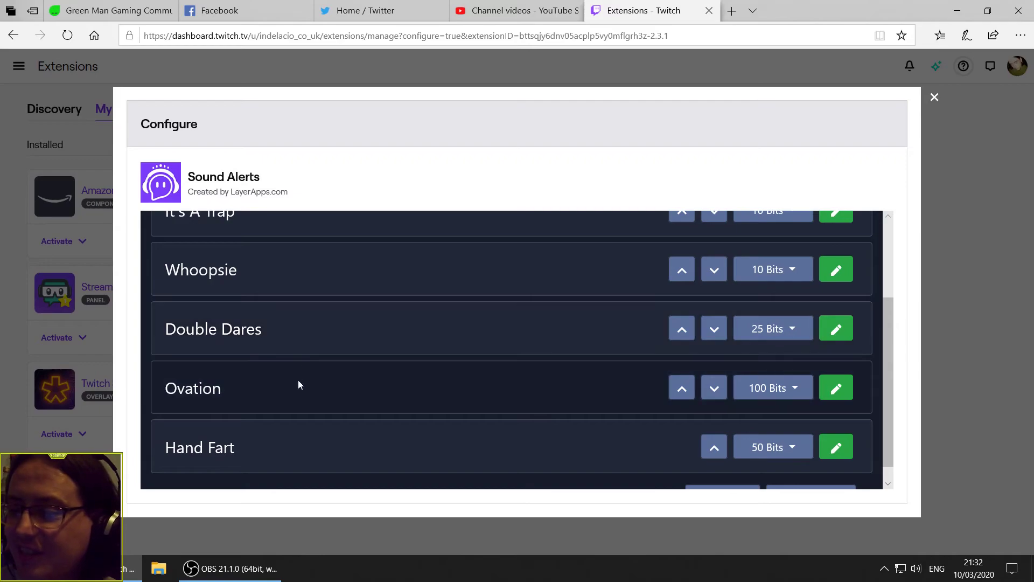
pyautogui.scroll(-1, 305, 476)
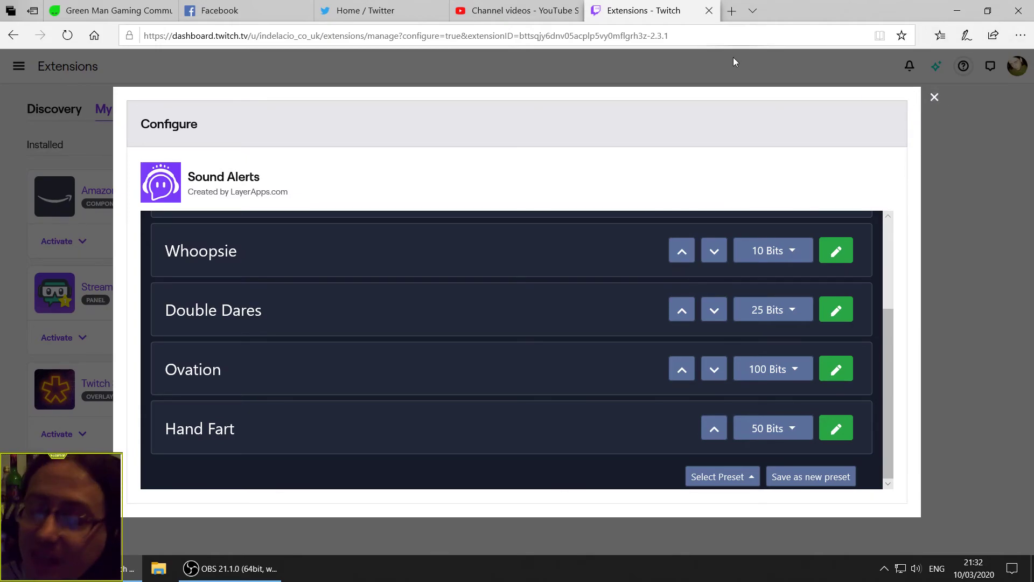
# Step: Close the Sound Alerts configuration and switch to OBS
pyautogui.click(934, 97)
pyautogui.click(1017, 67)
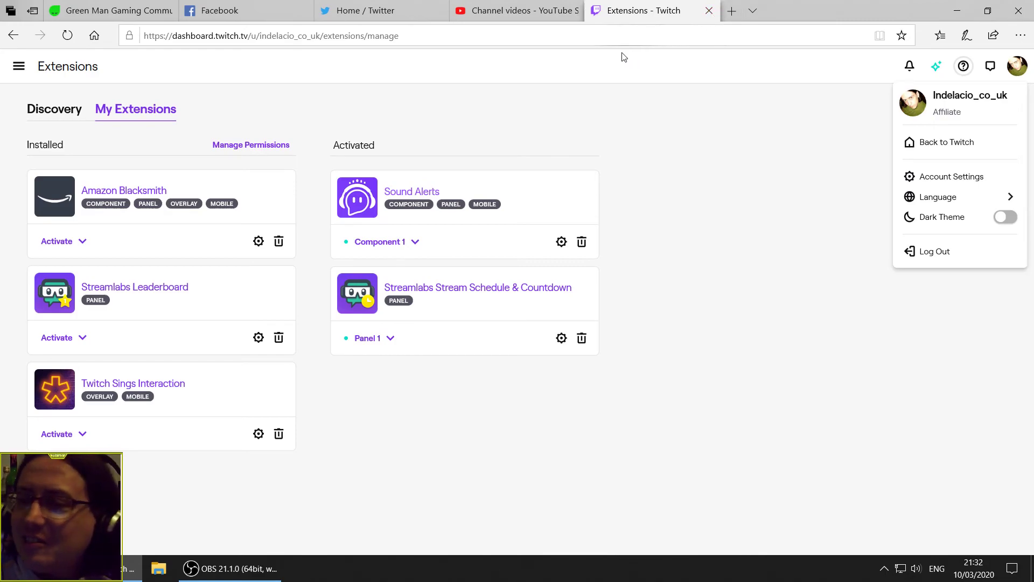
pyautogui.click(213, 570)
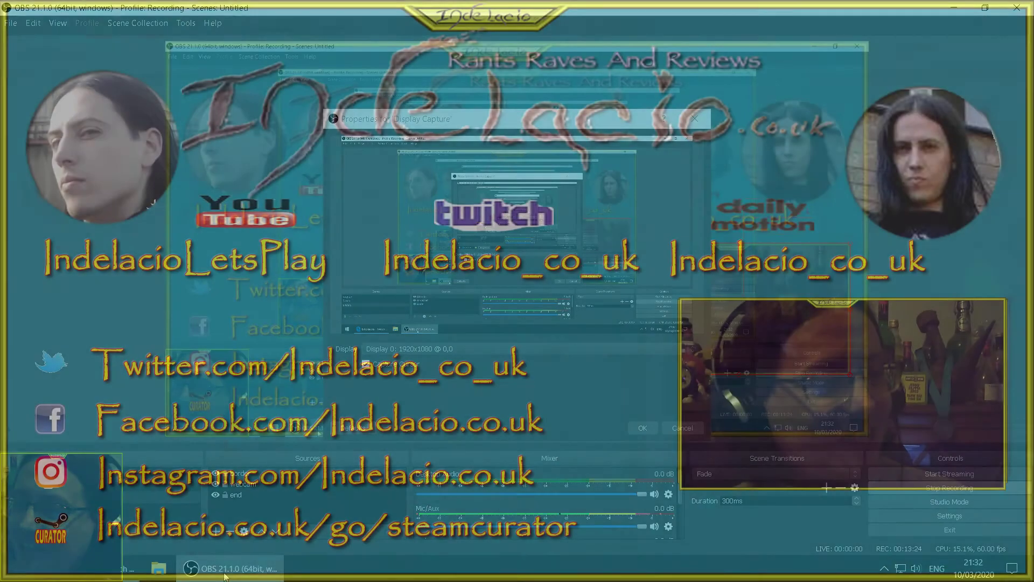